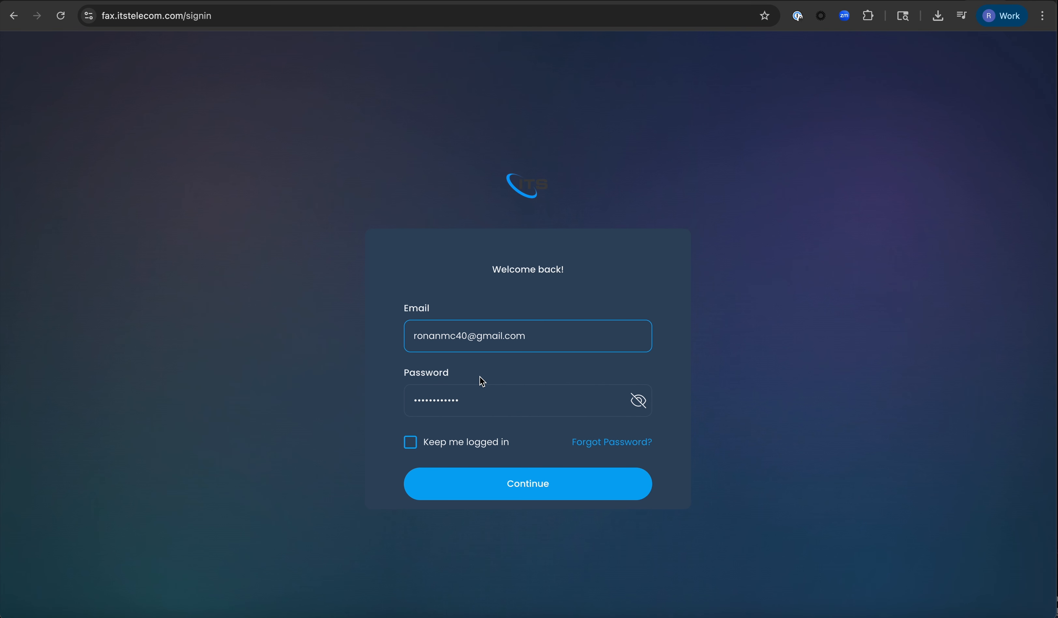
- Sign in and dismiss the browser notification and password-manager popups
click(519, 491)
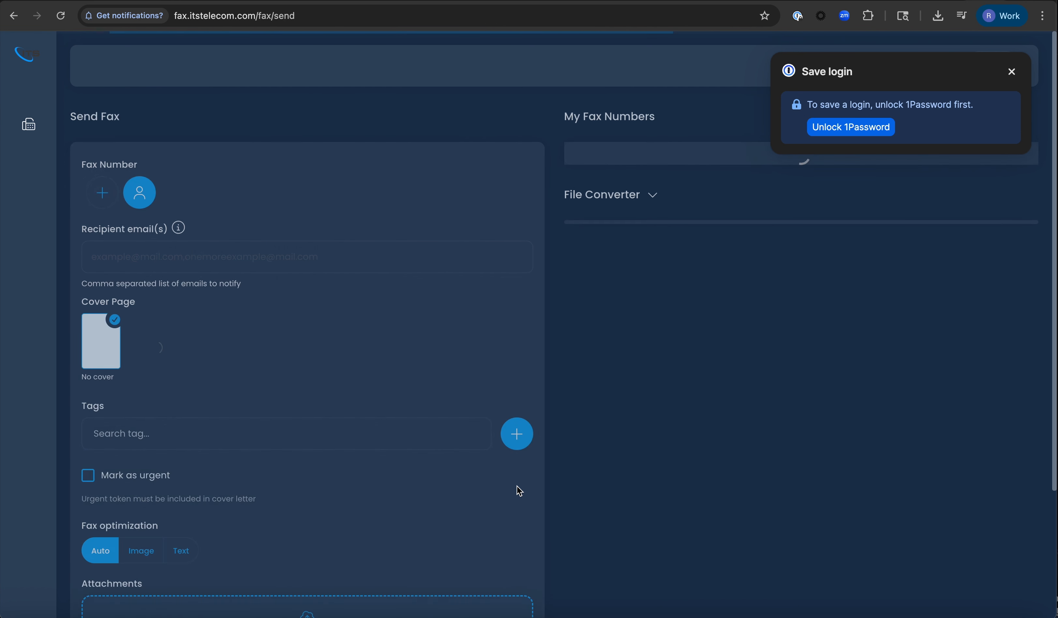
click(268, 47)
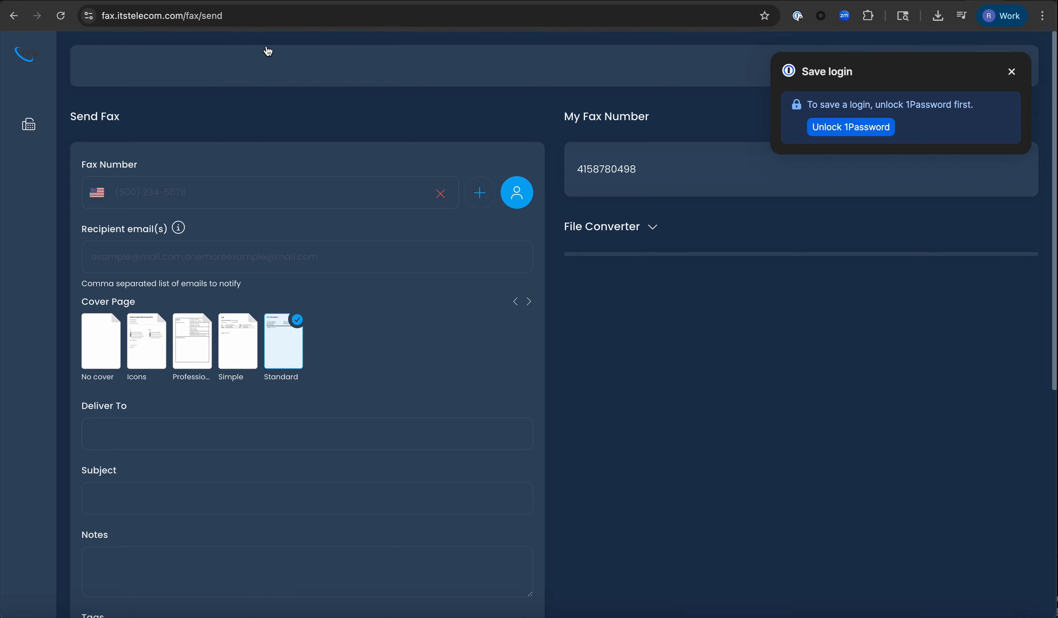
click(1012, 72)
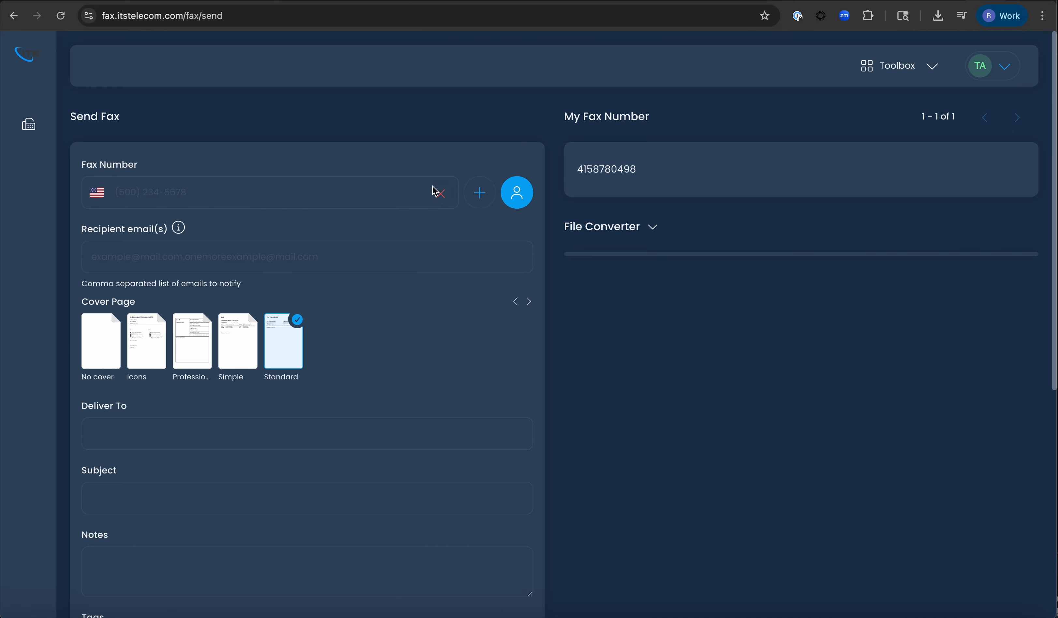
- Paste the account's own fax number into the Fax Number field as the recipient
click(484, 206)
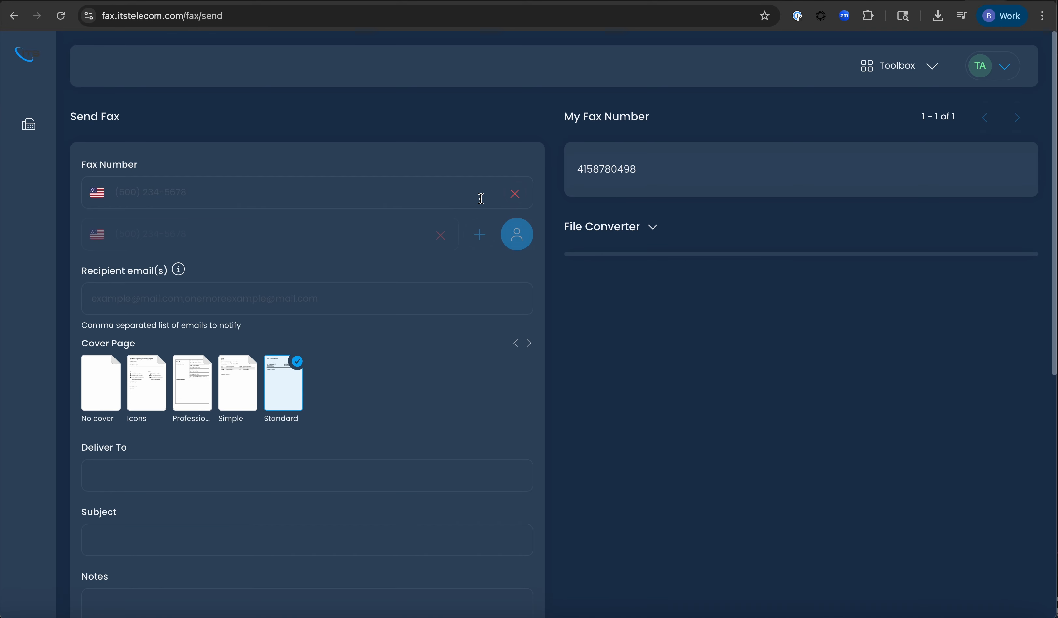
click(439, 237)
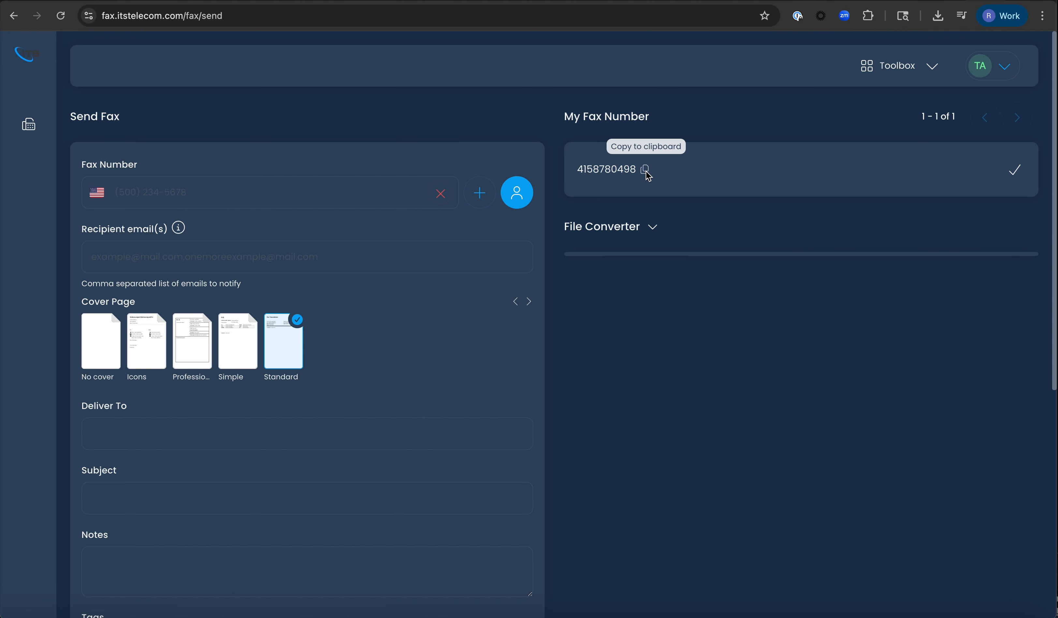
click(645, 169)
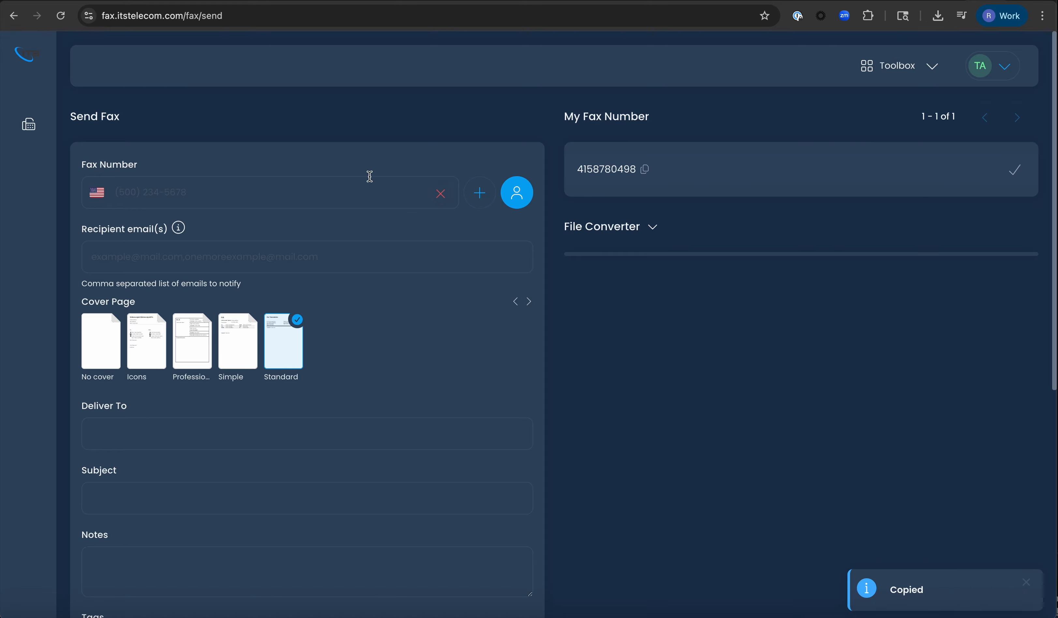
click(309, 187)
key(ctrl+v)
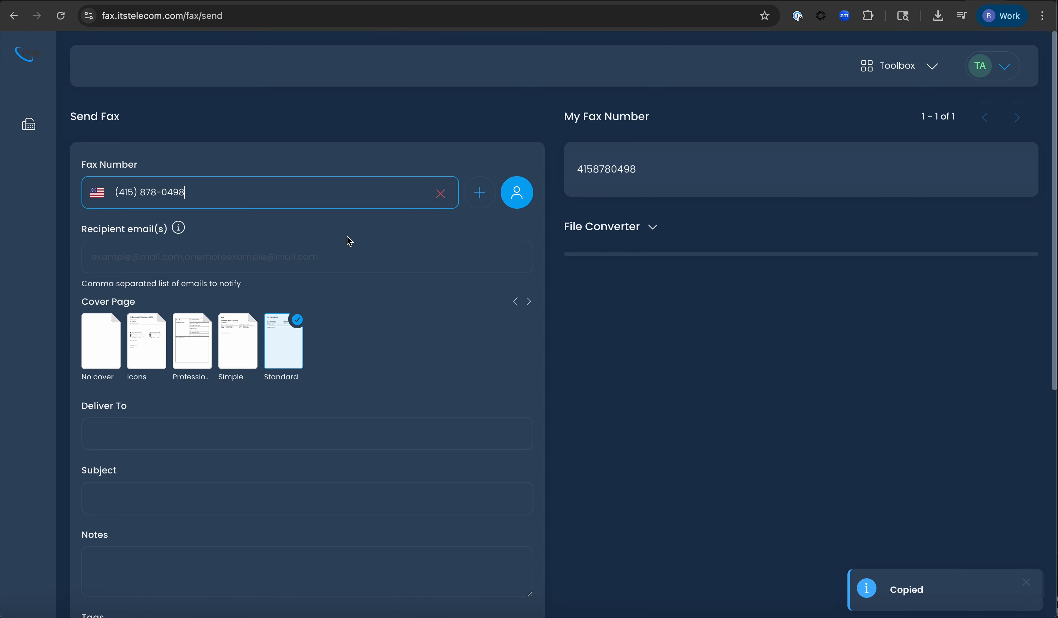
click(219, 260)
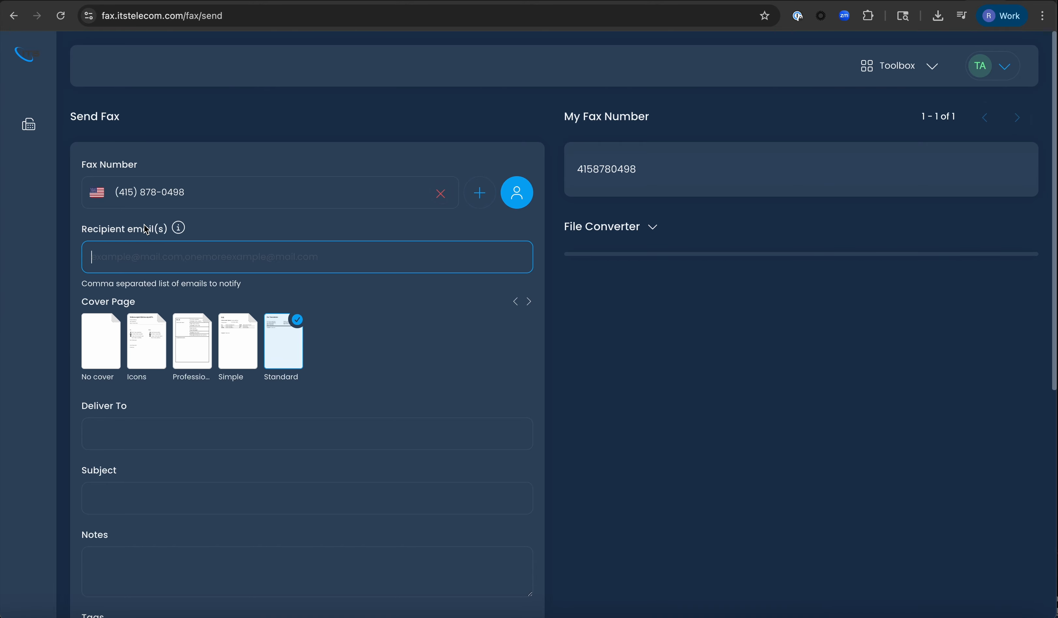
- Choose the Icons design as the fax's cover page in place of Standard
mouse_move(179, 233)
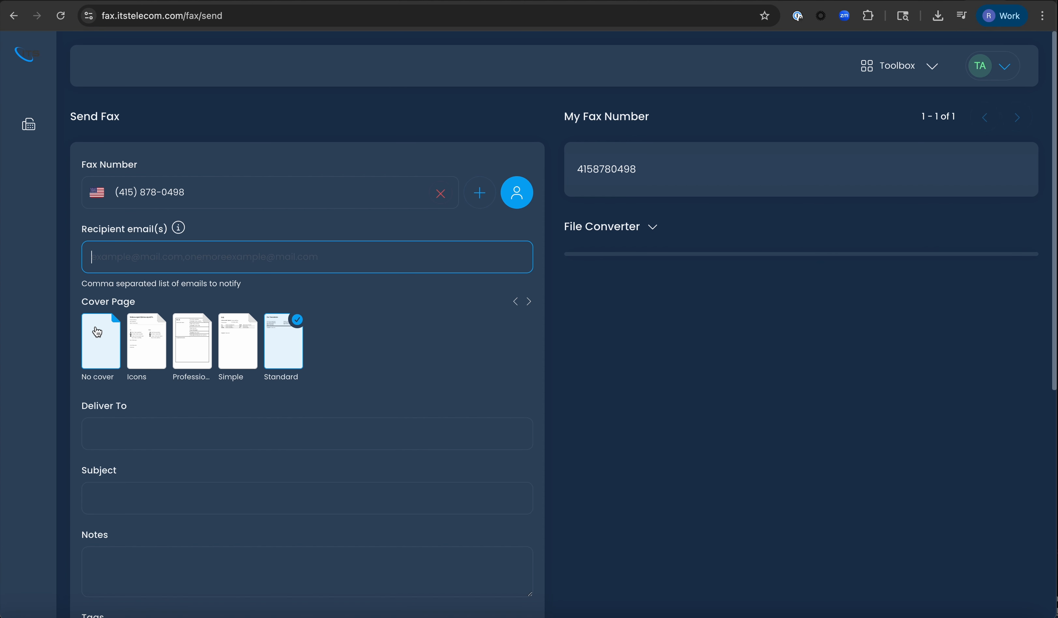
click(139, 349)
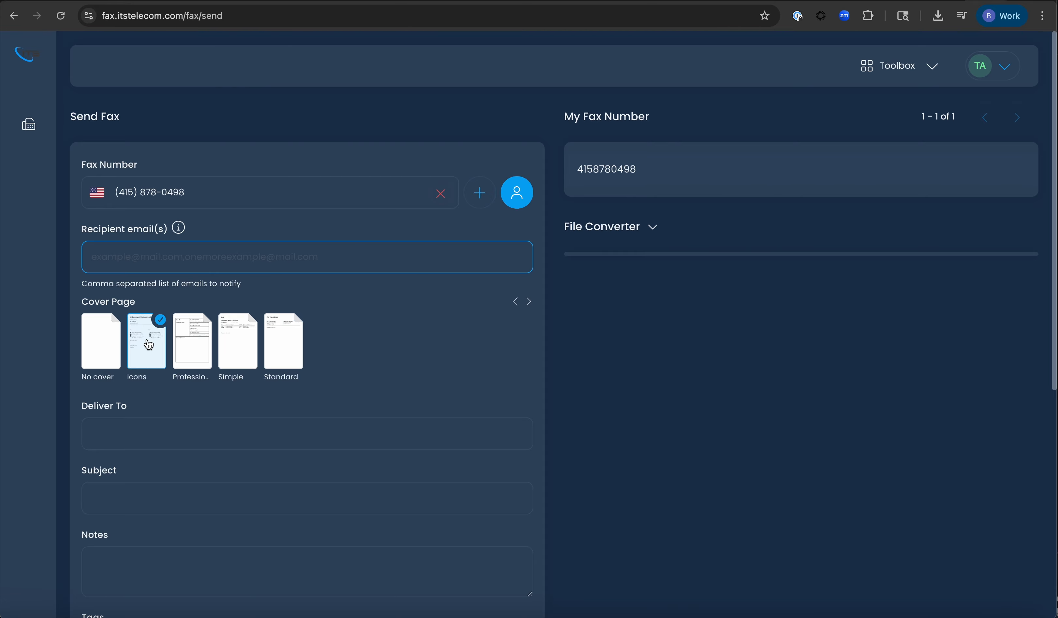
scroll(397, 327, down, 5)
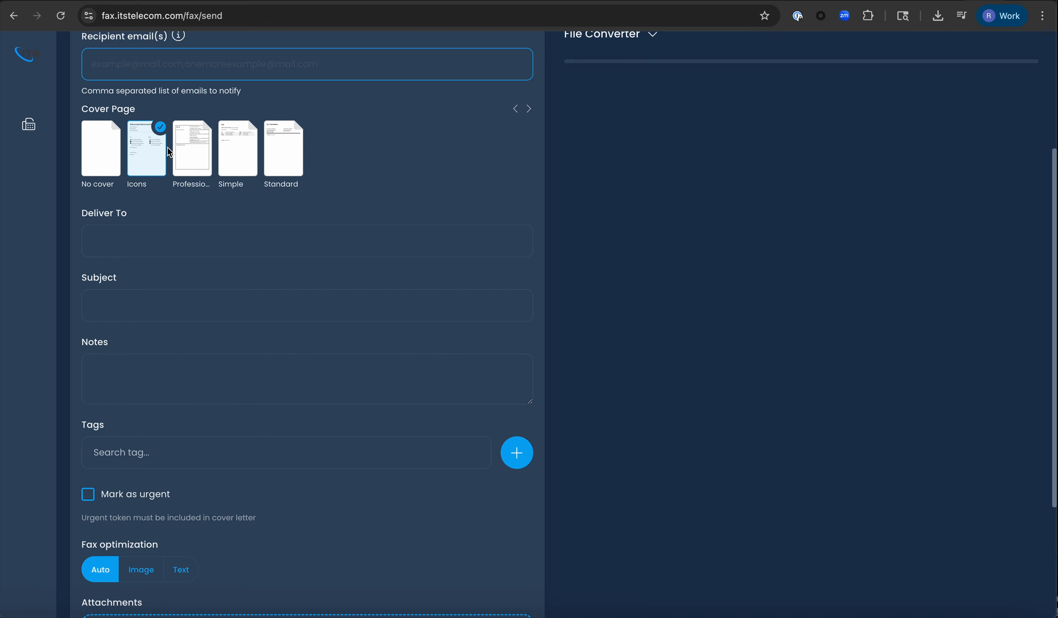
- Enter 'Test' in the cover page's Deliver To field and in Notes
click(148, 252)
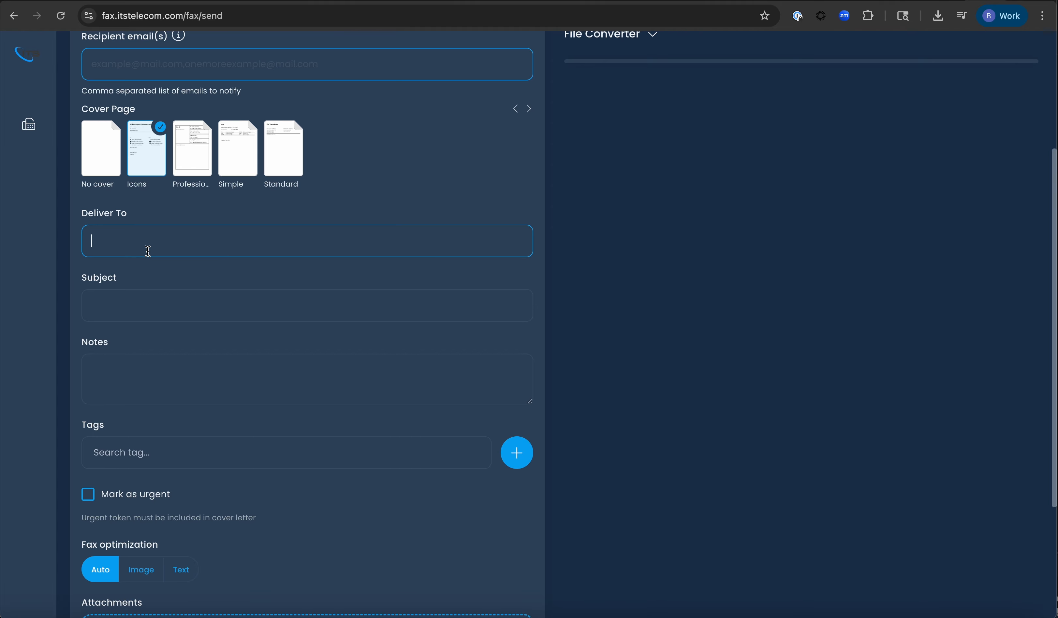
text(Test)
click(97, 374)
text(T)
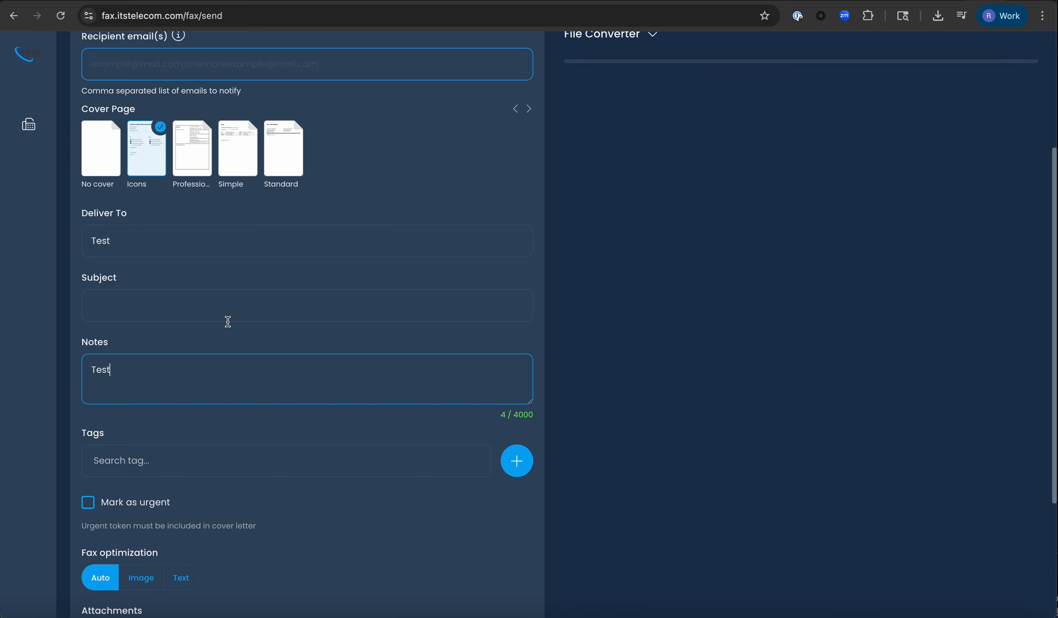
scroll(228, 322, down, 1)
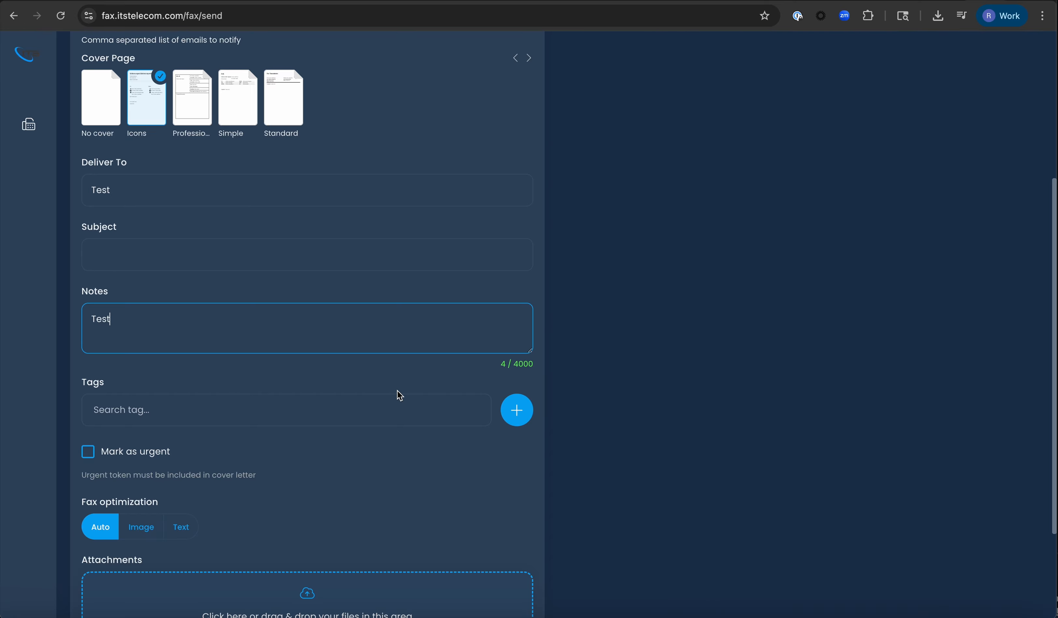
- Create a red public tag named 'Test' and add it to the fax's Tags
click(524, 417)
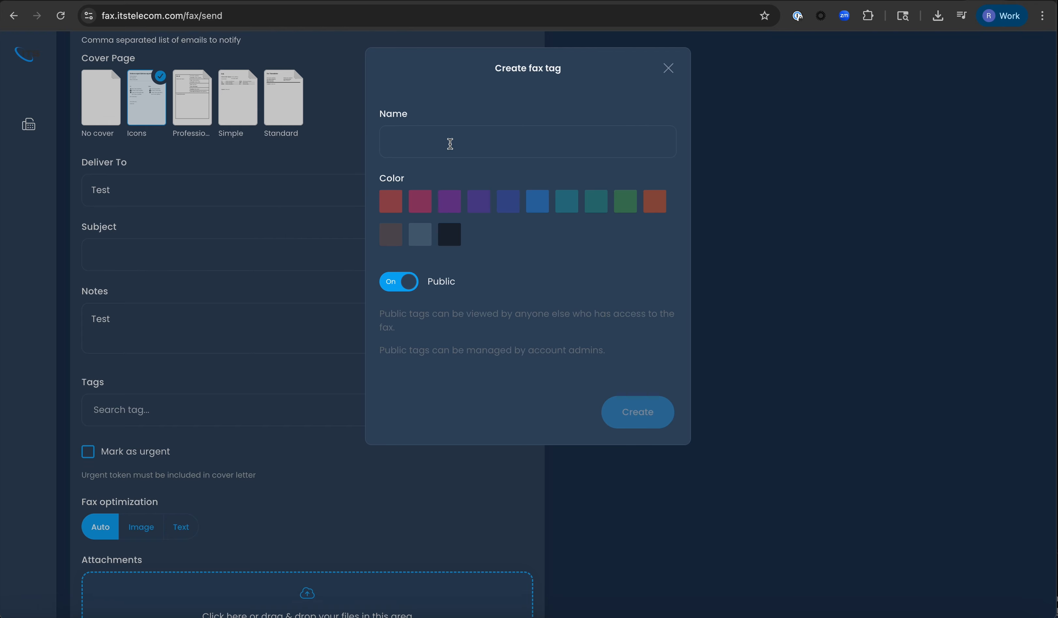
click(450, 143)
text(Test)
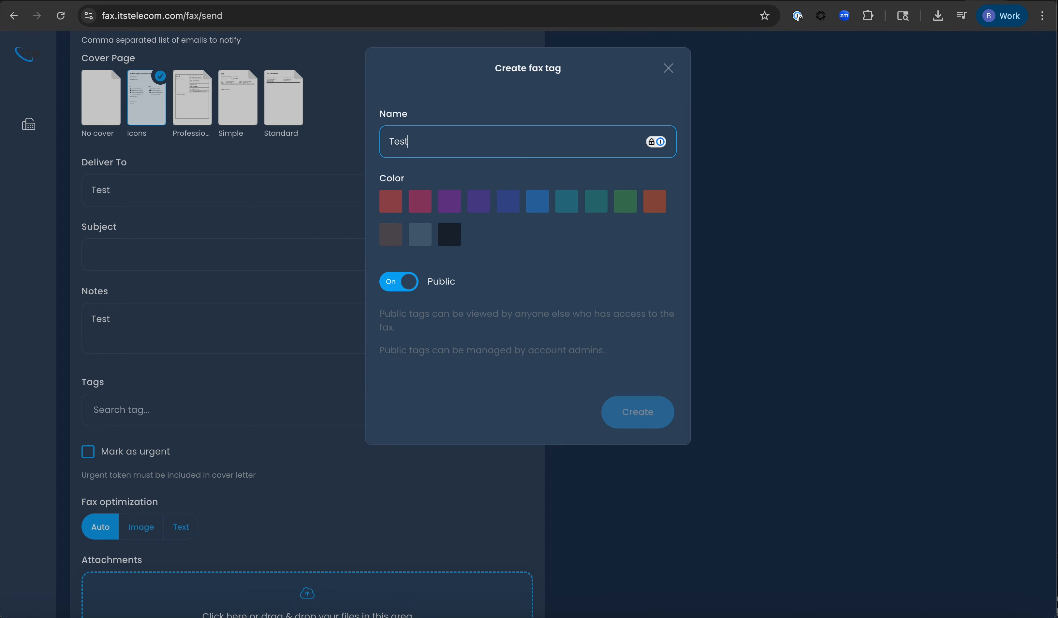
click(393, 202)
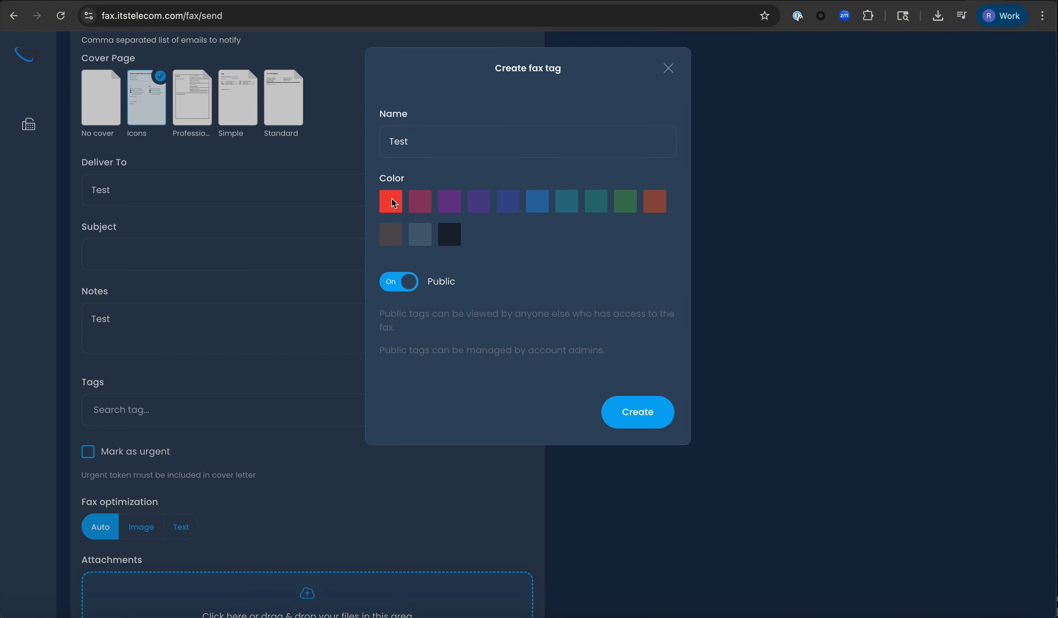
click(407, 287)
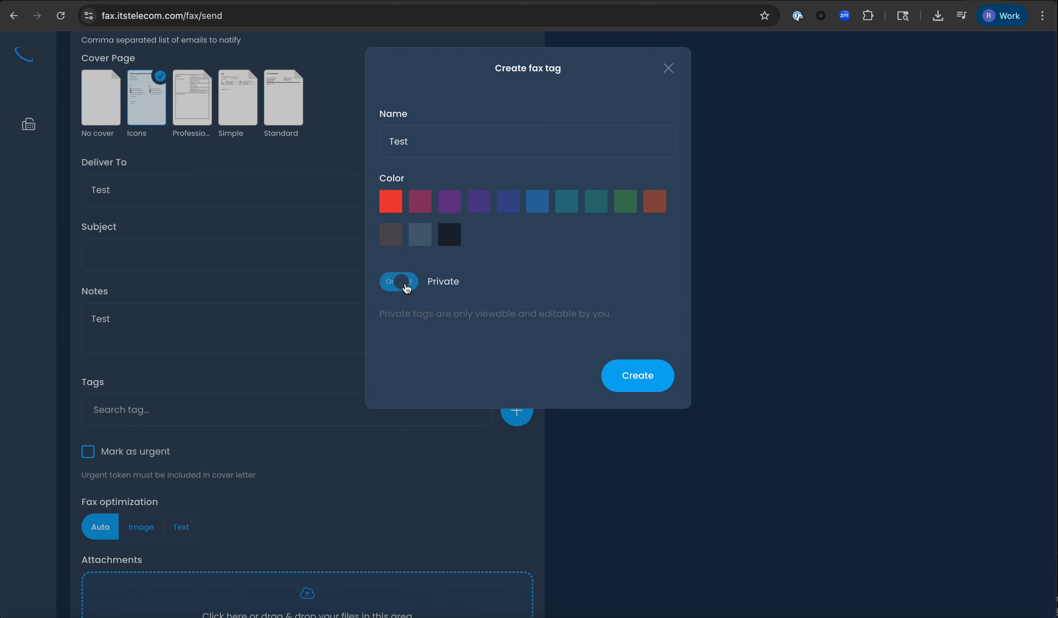
click(407, 287)
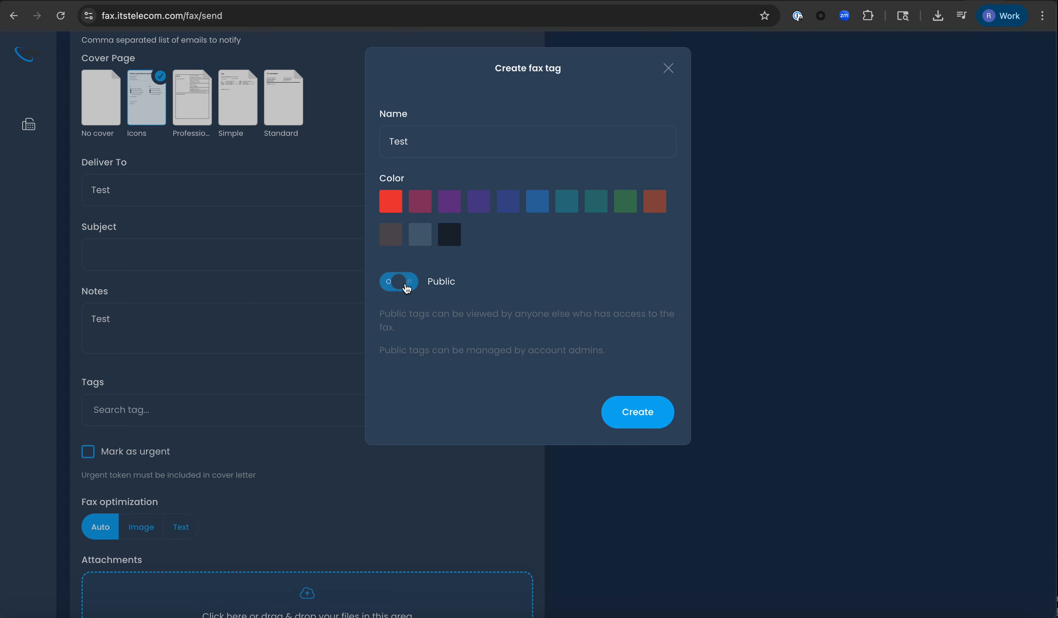
click(637, 413)
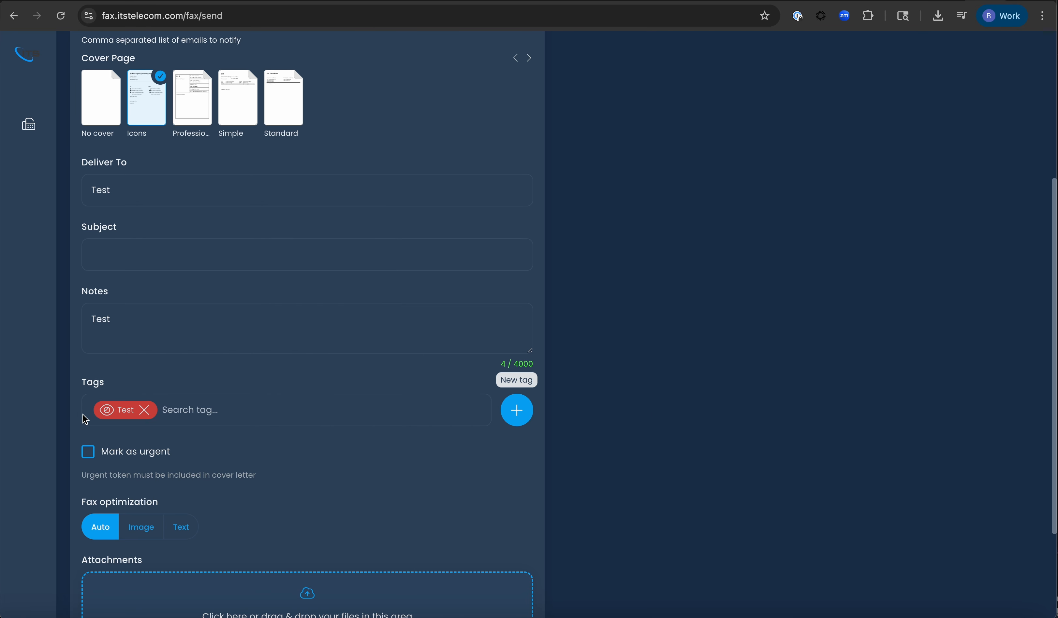
- Attach the Desktop image Ron Test.png to the fax
scroll(287, 425, down, 2)
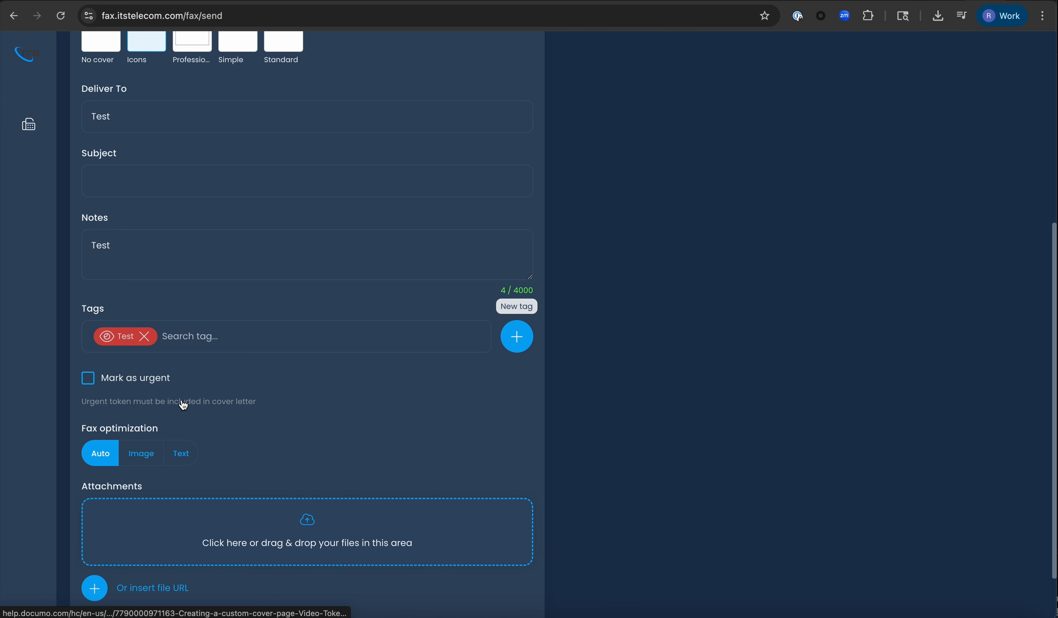
scroll(207, 405, up, 2)
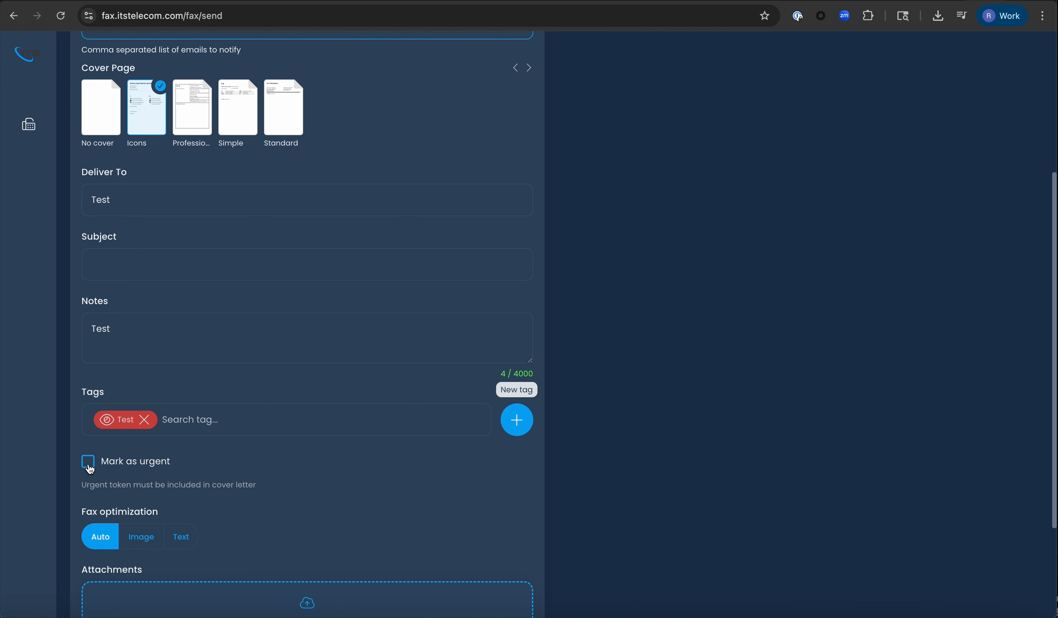
scroll(616, 399, down, 3)
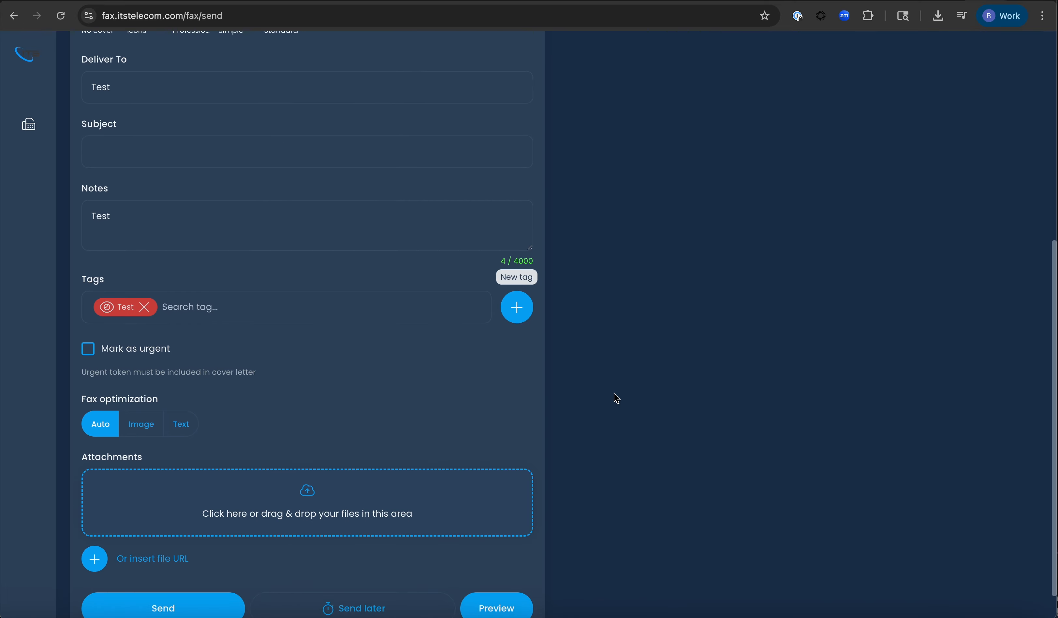
scroll(616, 399, down, 1)
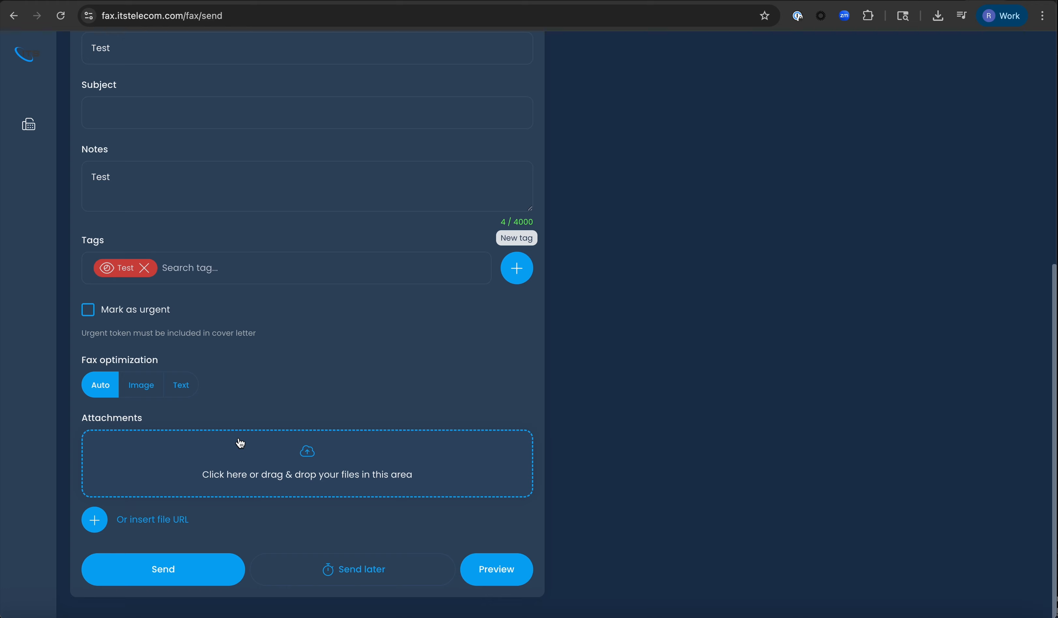
click(297, 454)
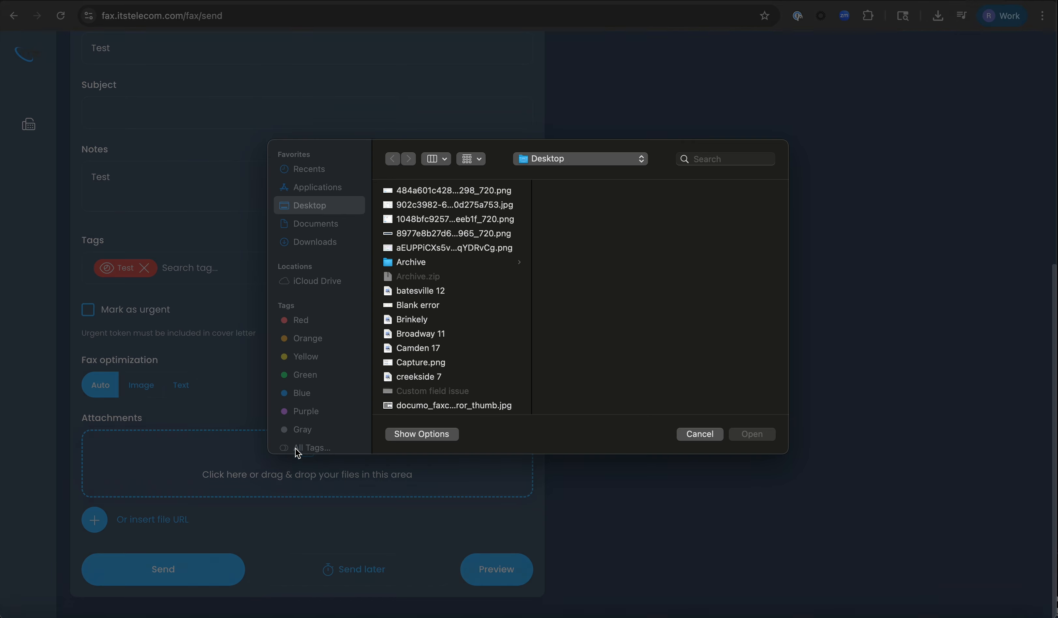
scroll(463, 290, down, 3)
scroll(463, 290, down, 15)
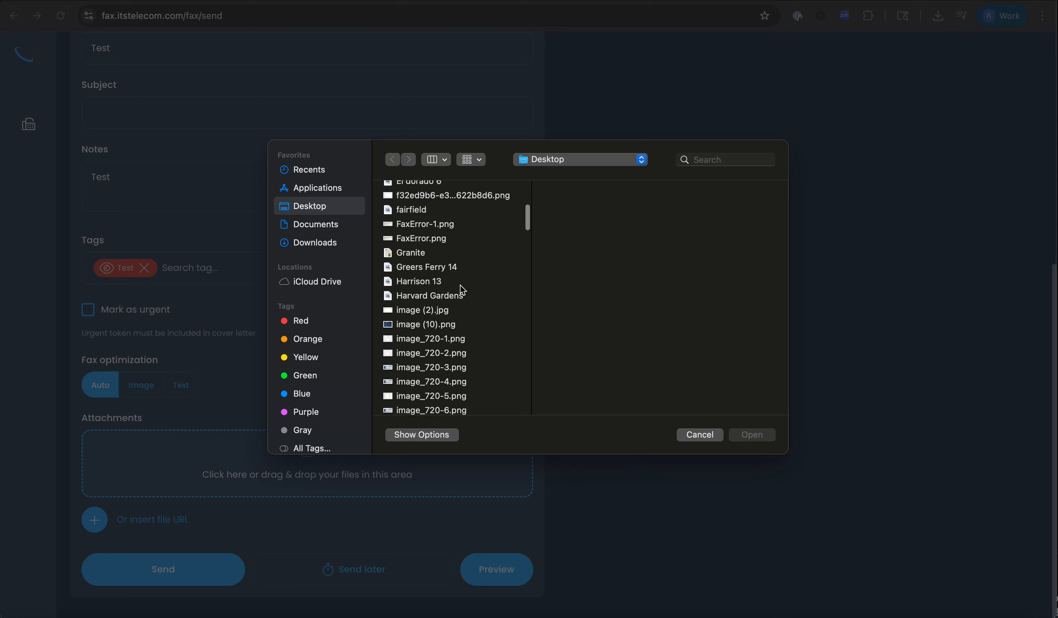
scroll(463, 290, down, 15)
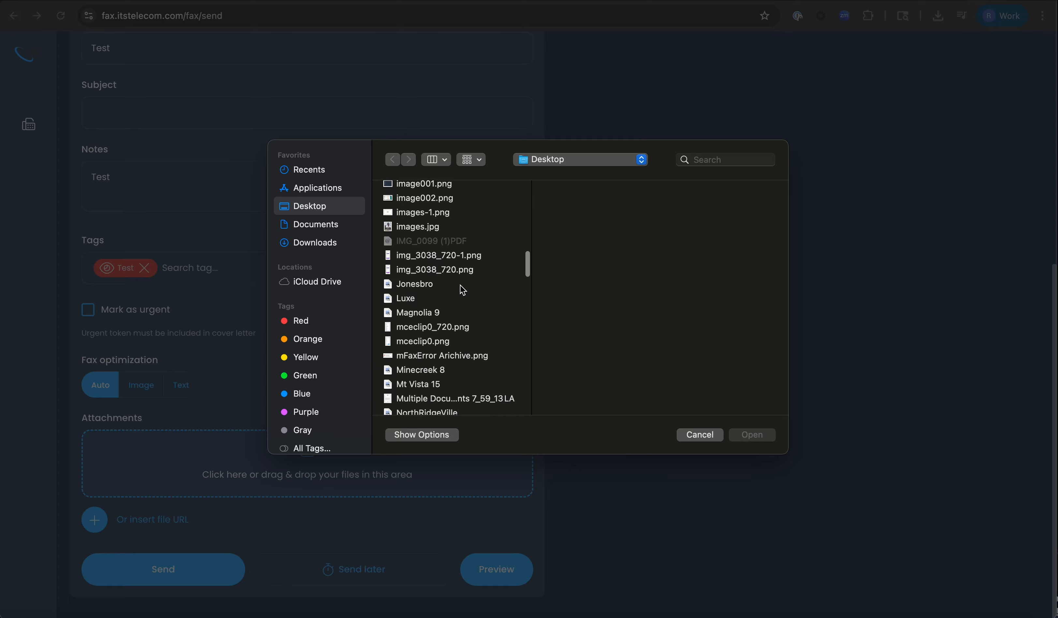
click(448, 294)
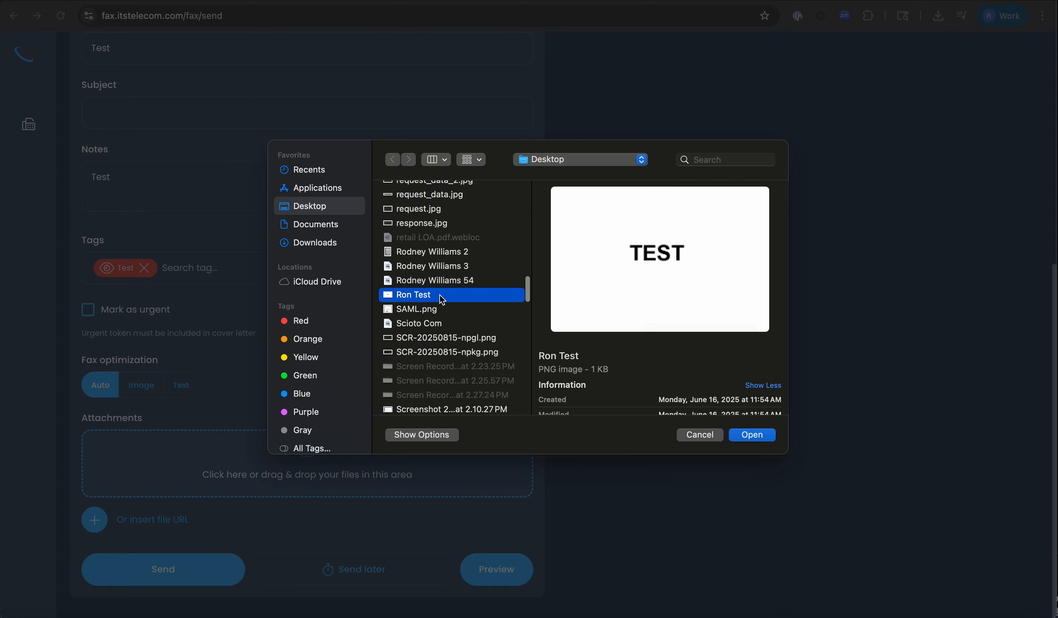
click(758, 438)
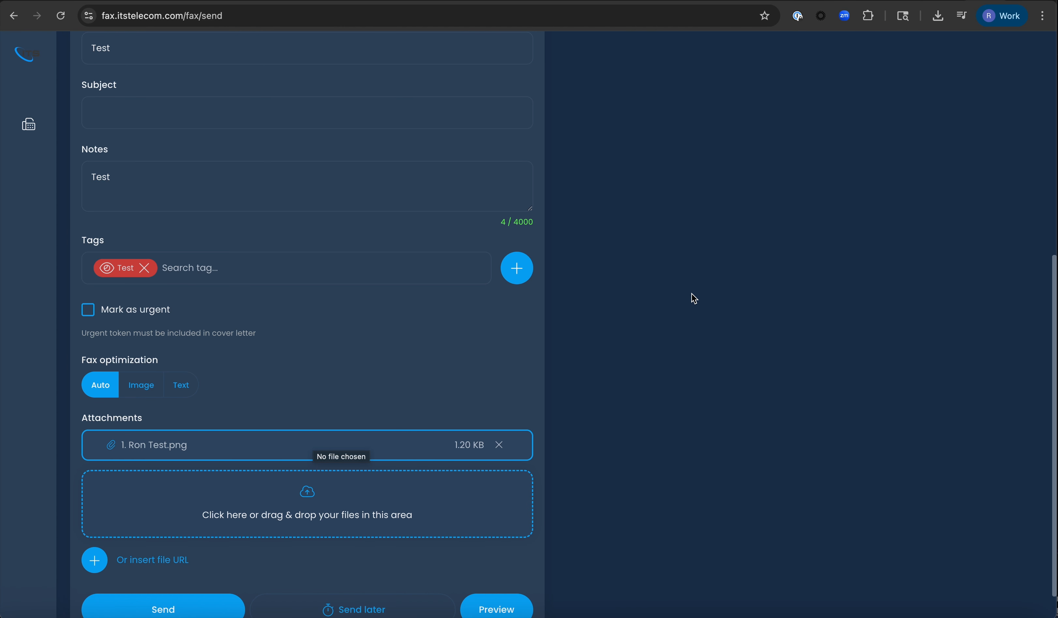
scroll(695, 299, up, 10)
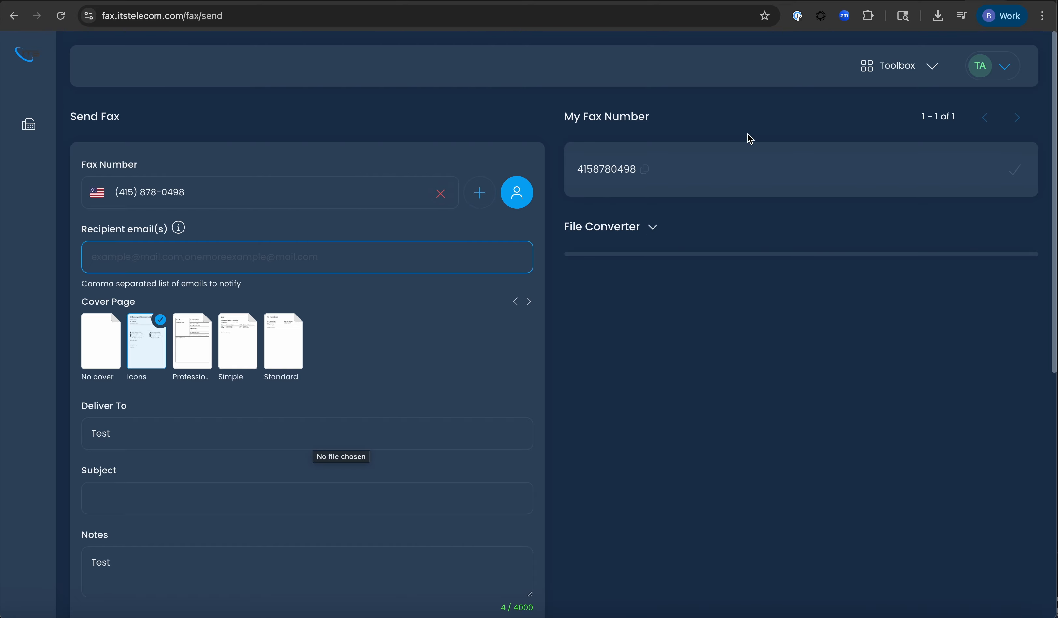
- Expand the File Converter with PDF output kept, and review the form down to Send
click(650, 230)
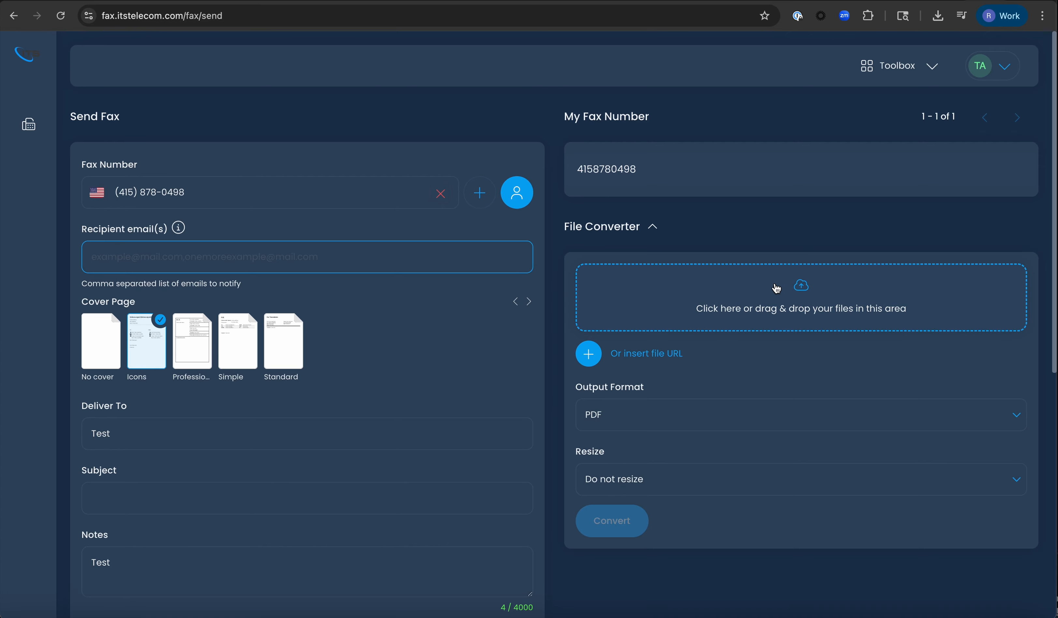
click(723, 422)
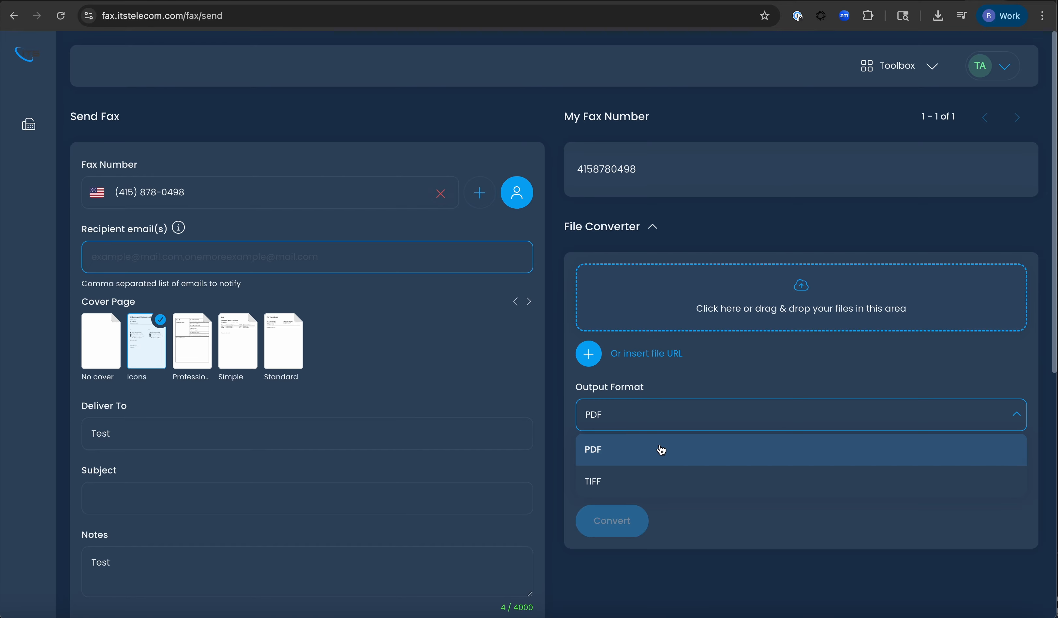
click(555, 422)
scroll(570, 429, down, 3)
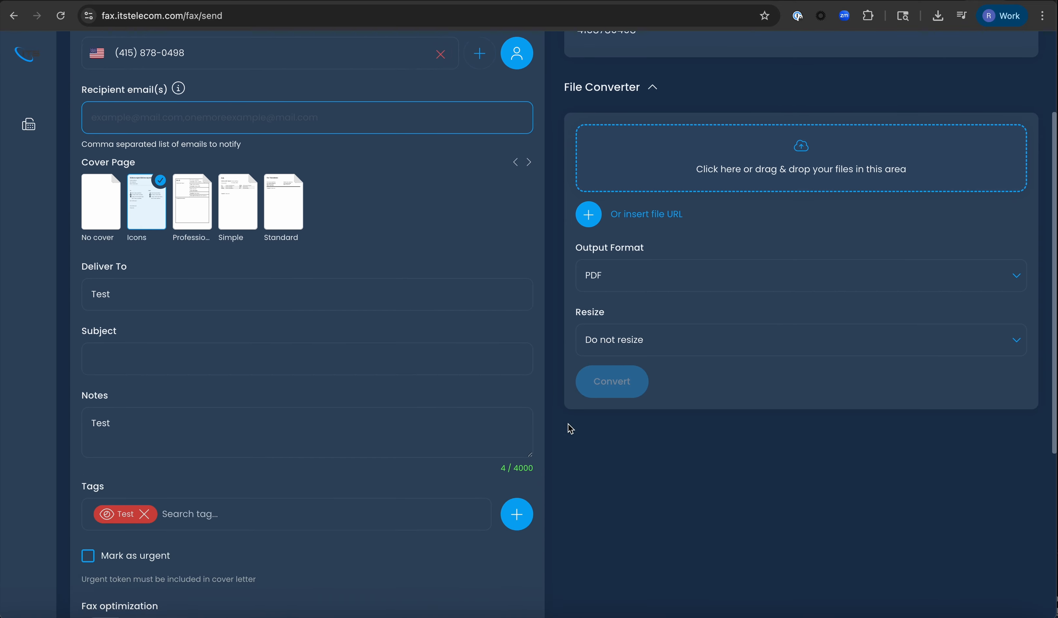
scroll(457, 501, down, 3)
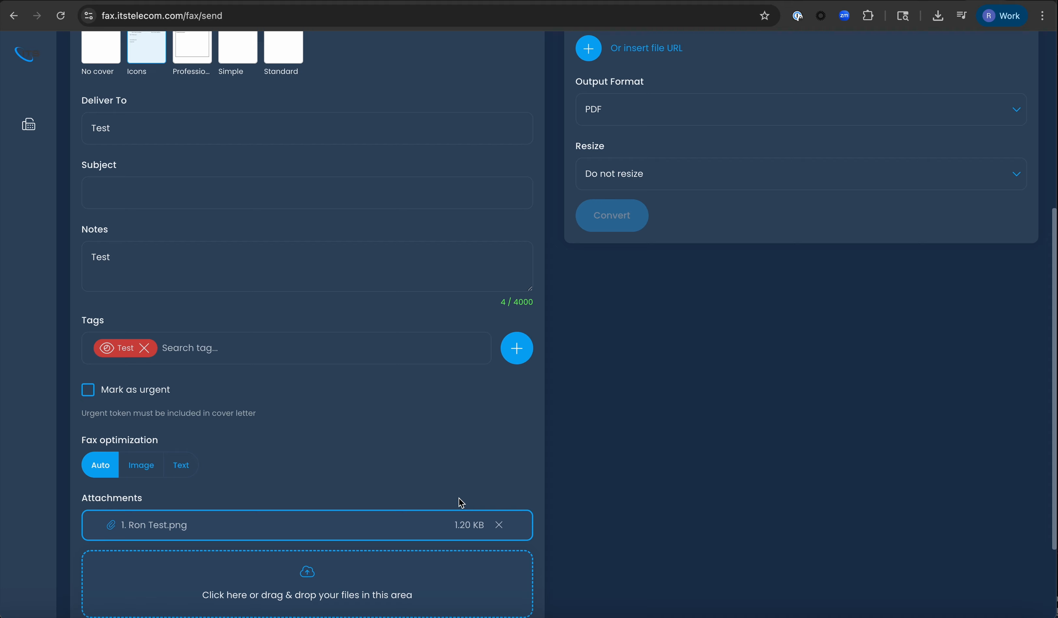
scroll(352, 475, down, 3)
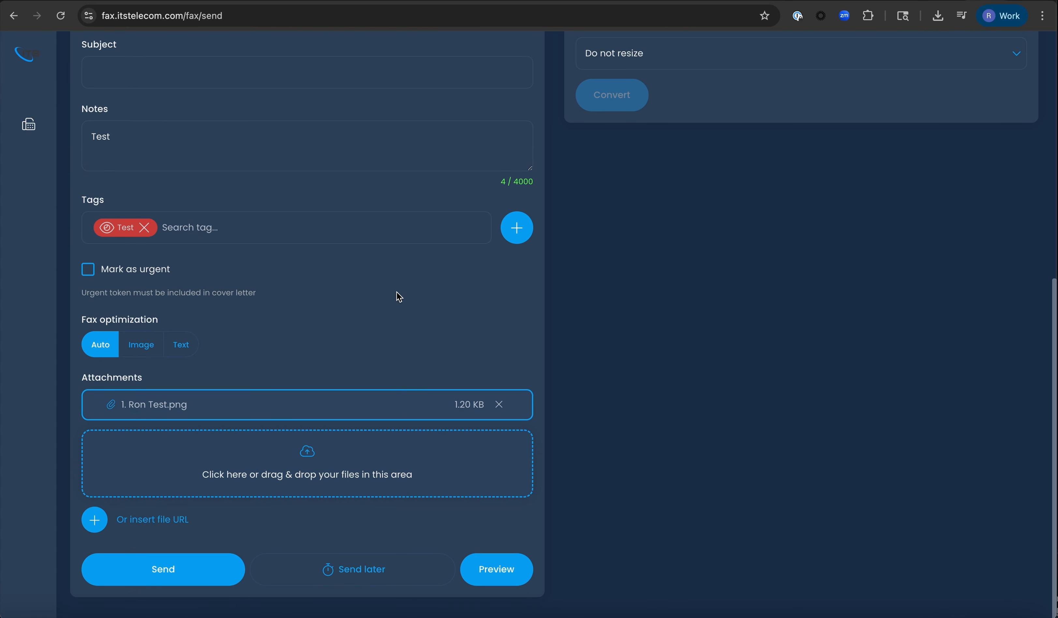
click(491, 579)
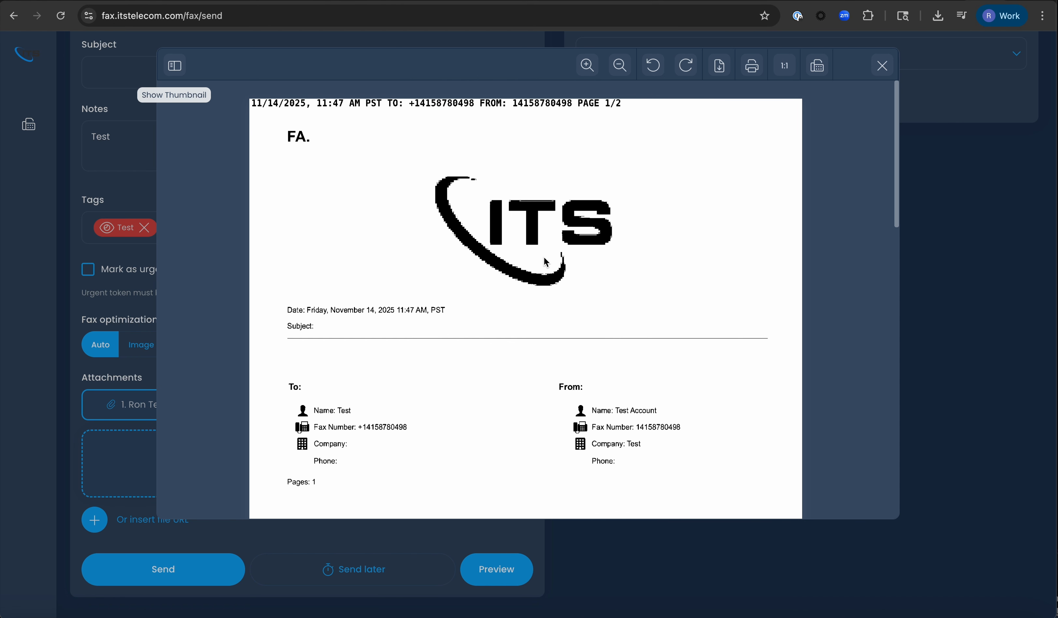
scroll(547, 262, down, 5)
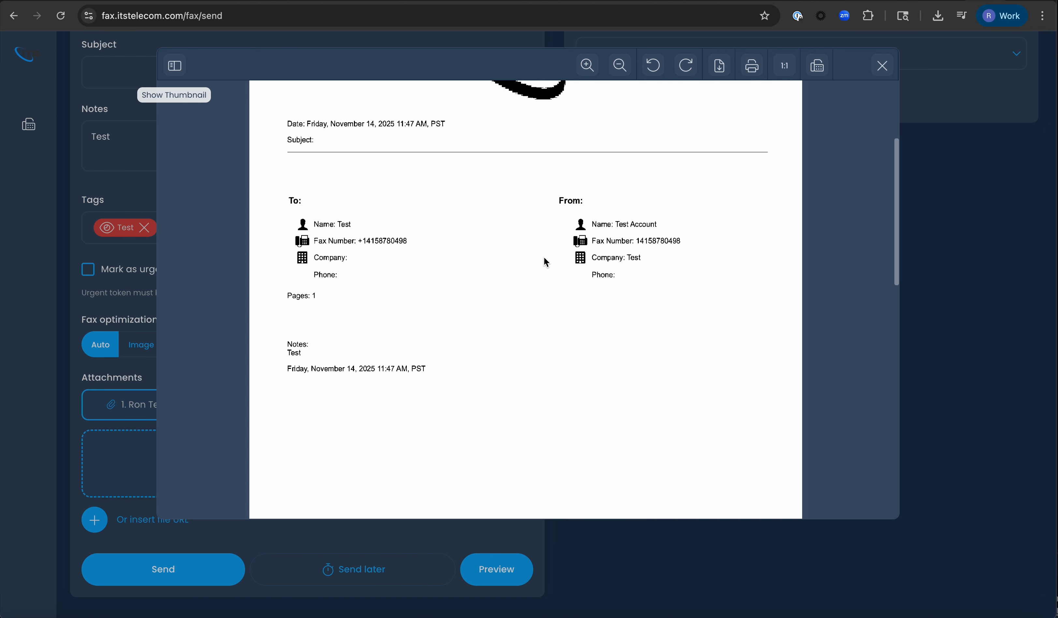
scroll(544, 258, up, 5)
scroll(544, 259, down, 4)
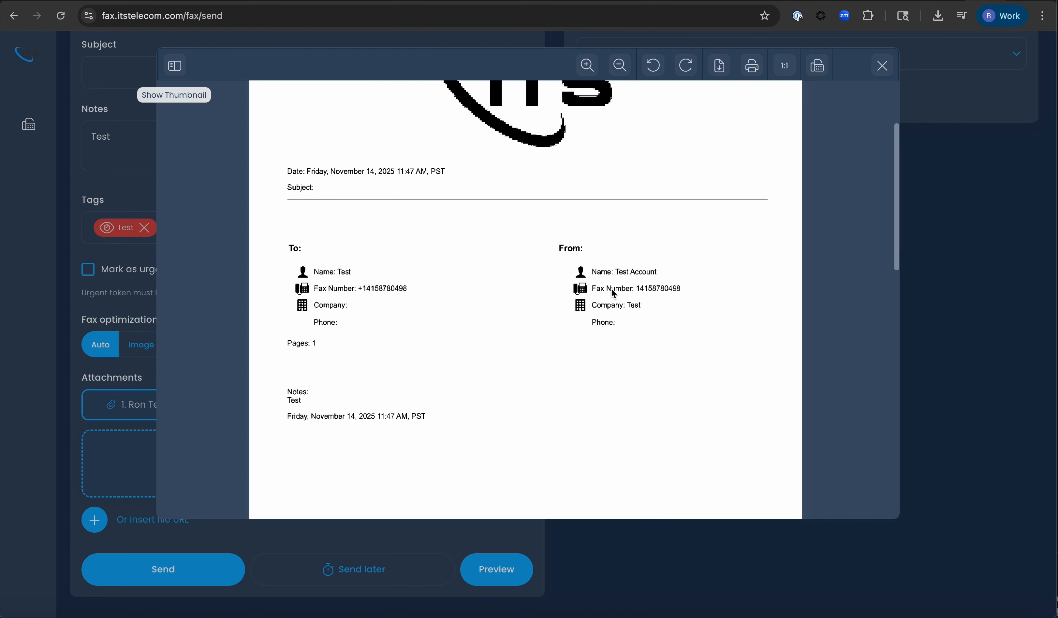
scroll(614, 294, up, 1)
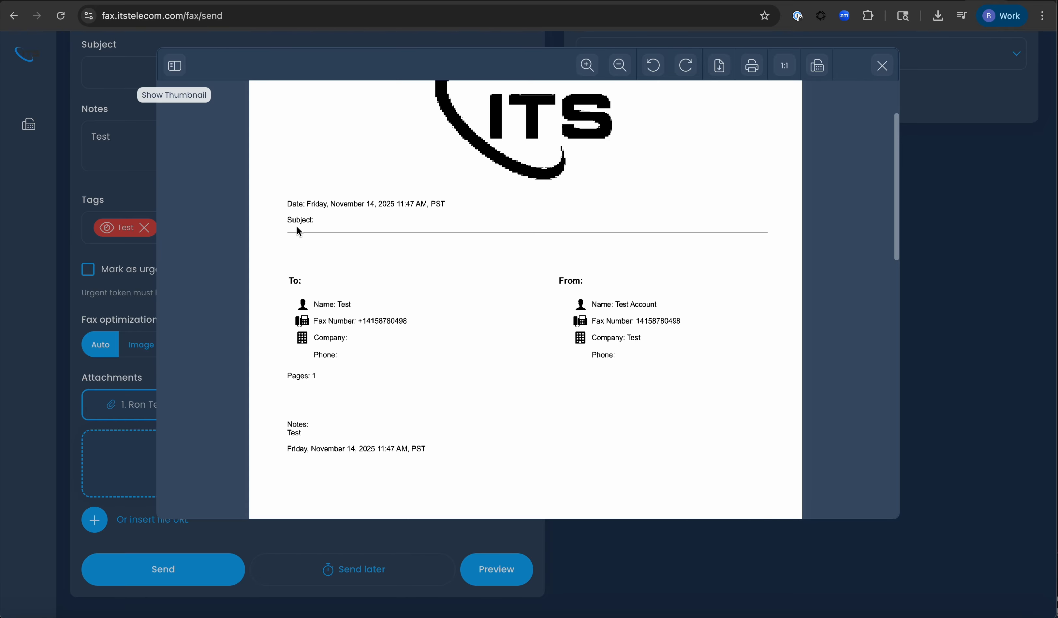
scroll(729, 266, up, 3)
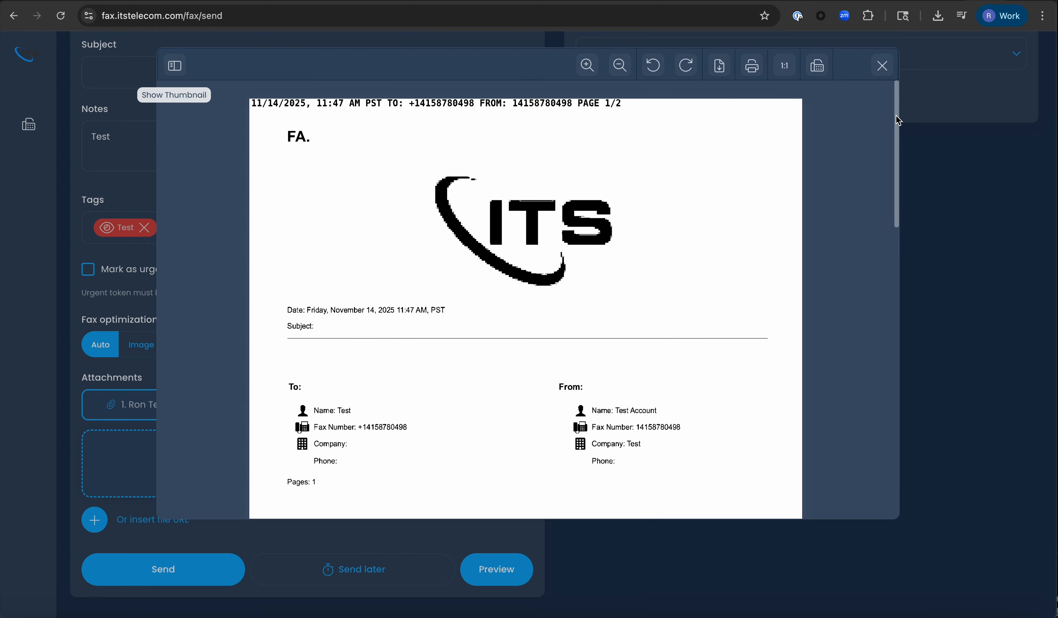
click(882, 66)
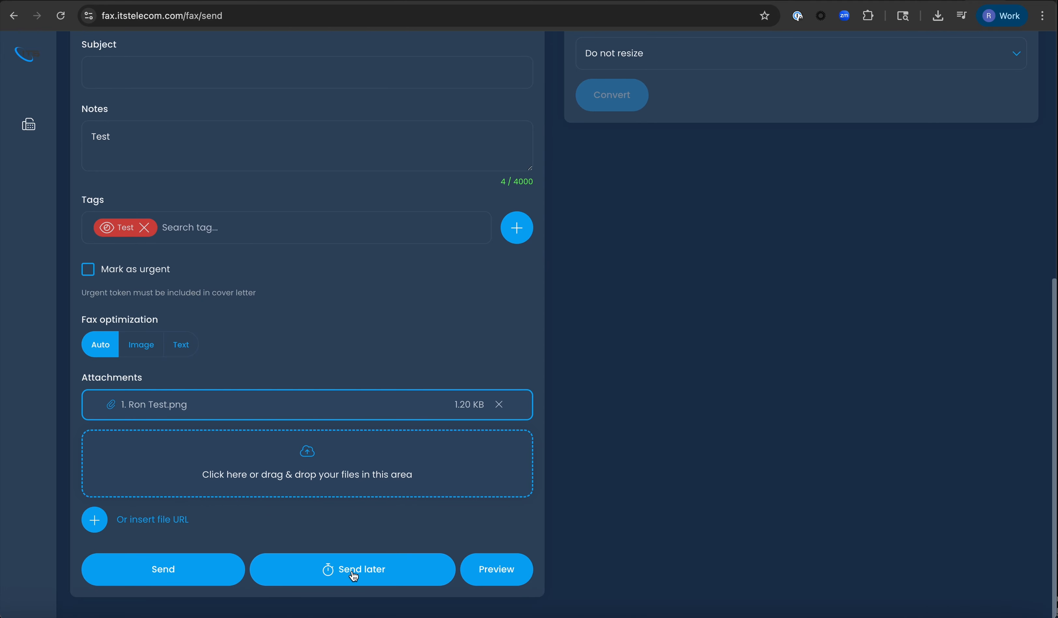
- Send the test fax to the account's own number
click(174, 569)
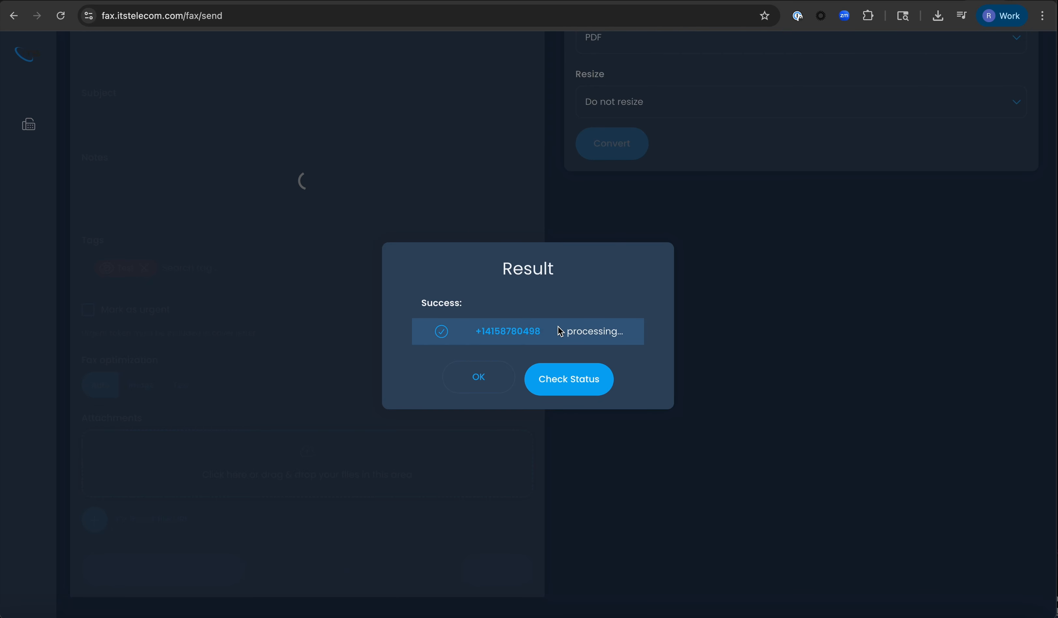
- Check the sent fax's status and list all inbound and outbound faxes
click(570, 393)
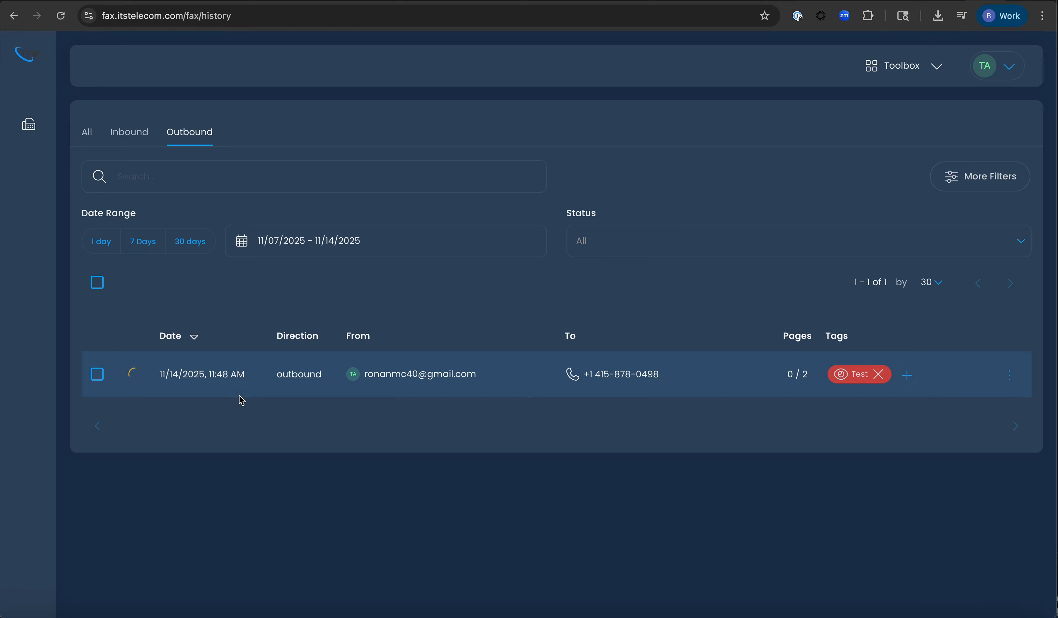
click(85, 141)
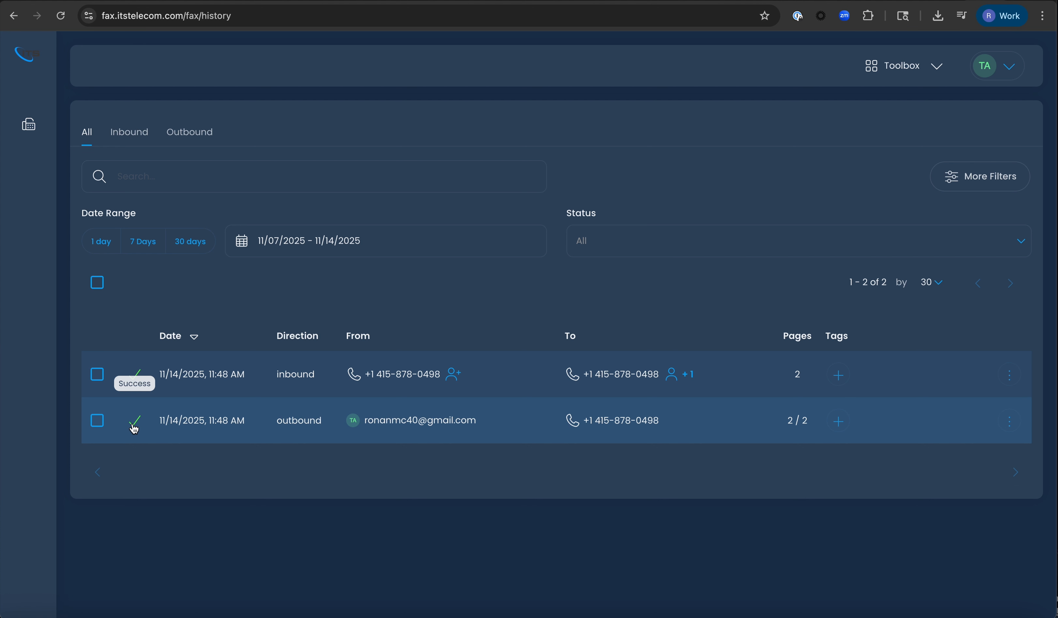
click(1010, 429)
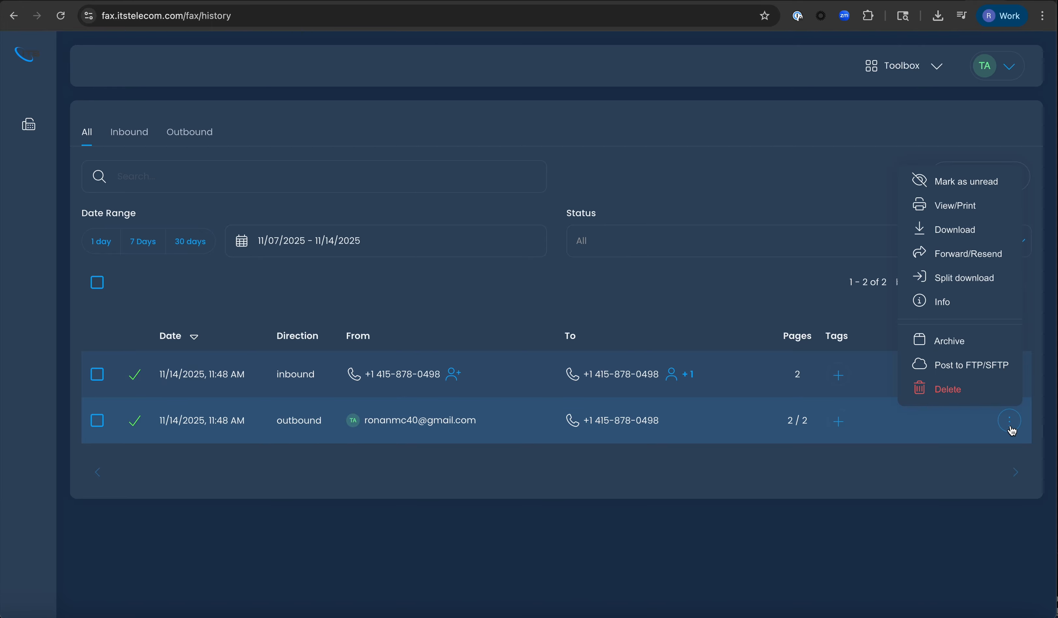
click(984, 303)
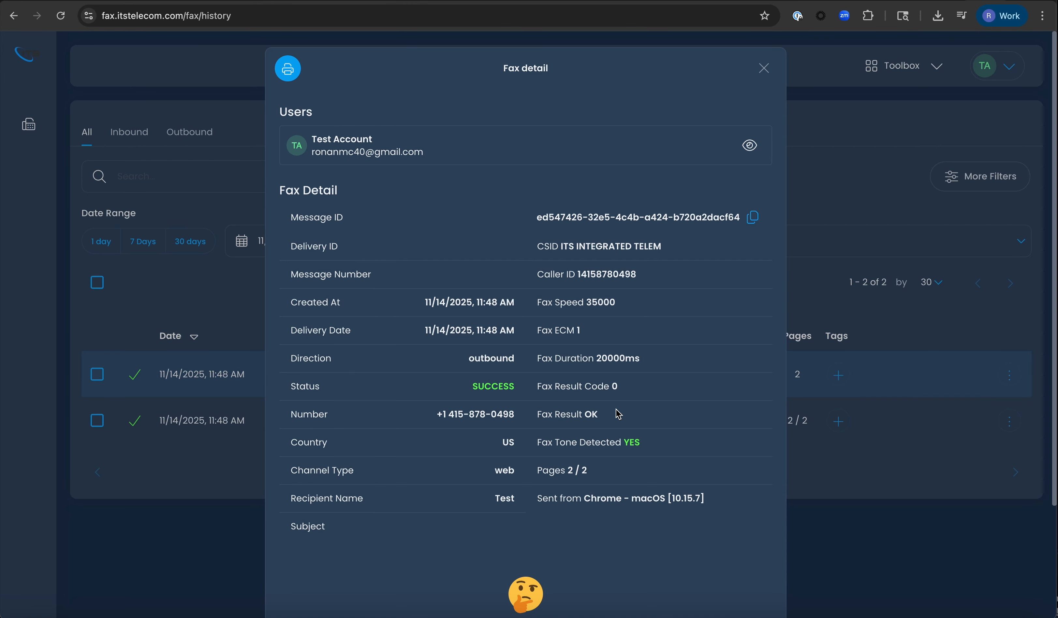
click(763, 69)
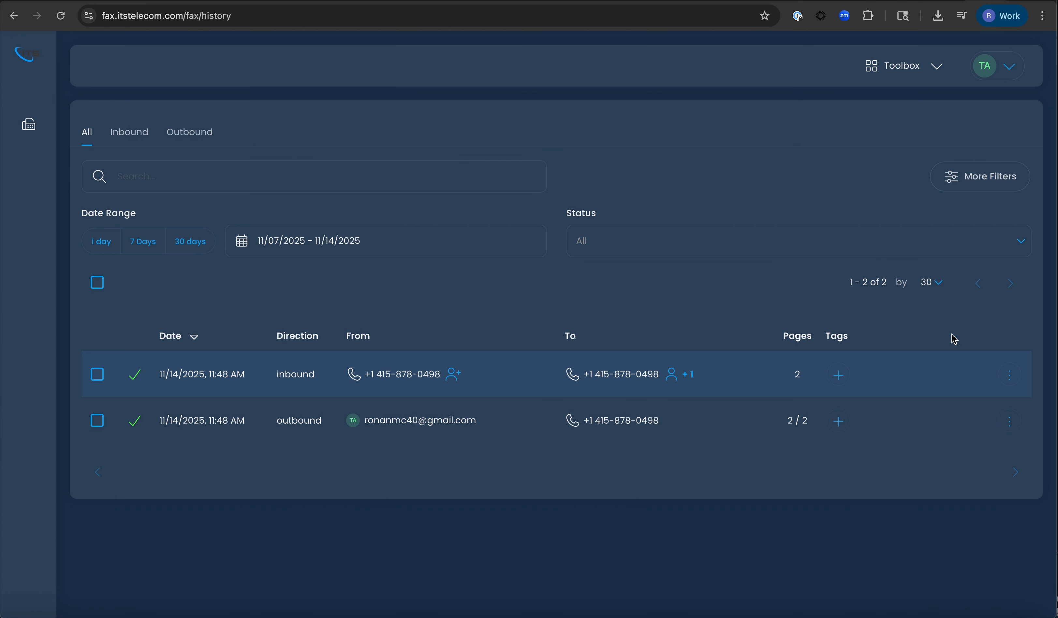
click(1012, 431)
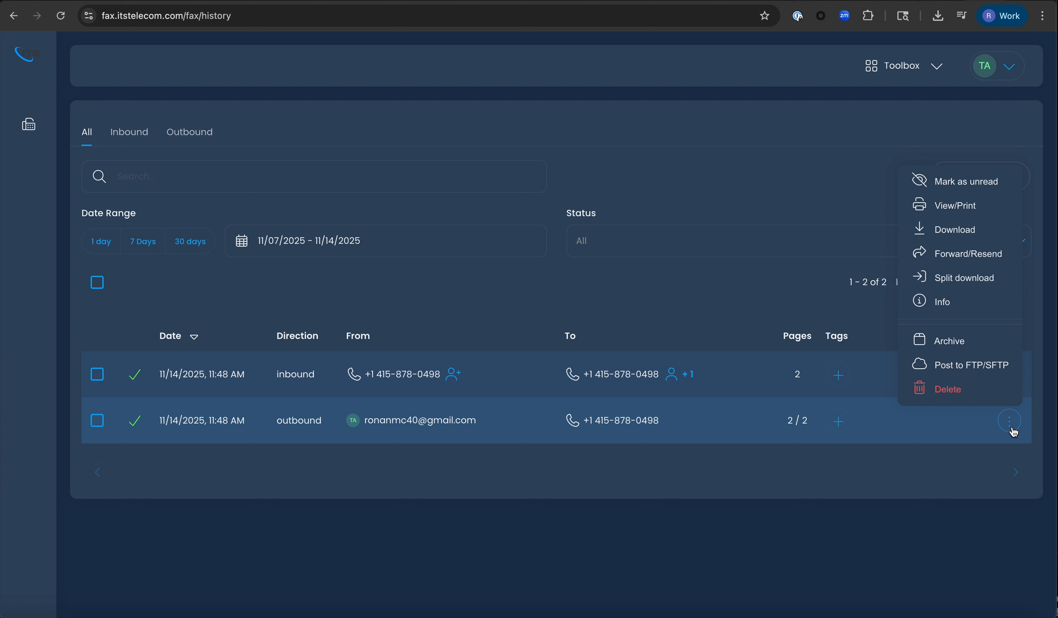
click(987, 211)
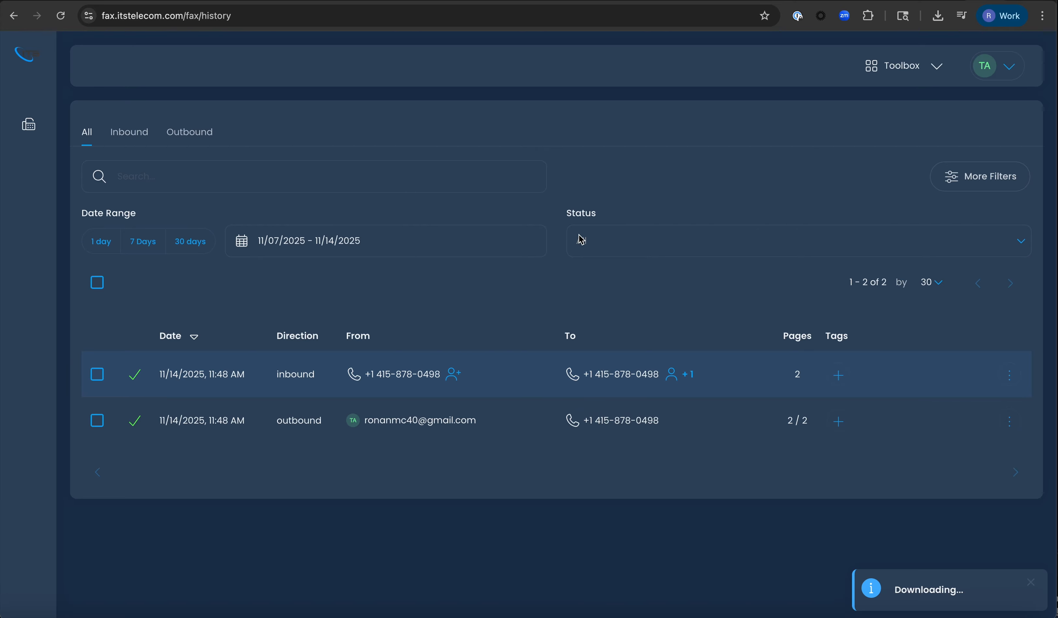
scroll(577, 364, down, 1)
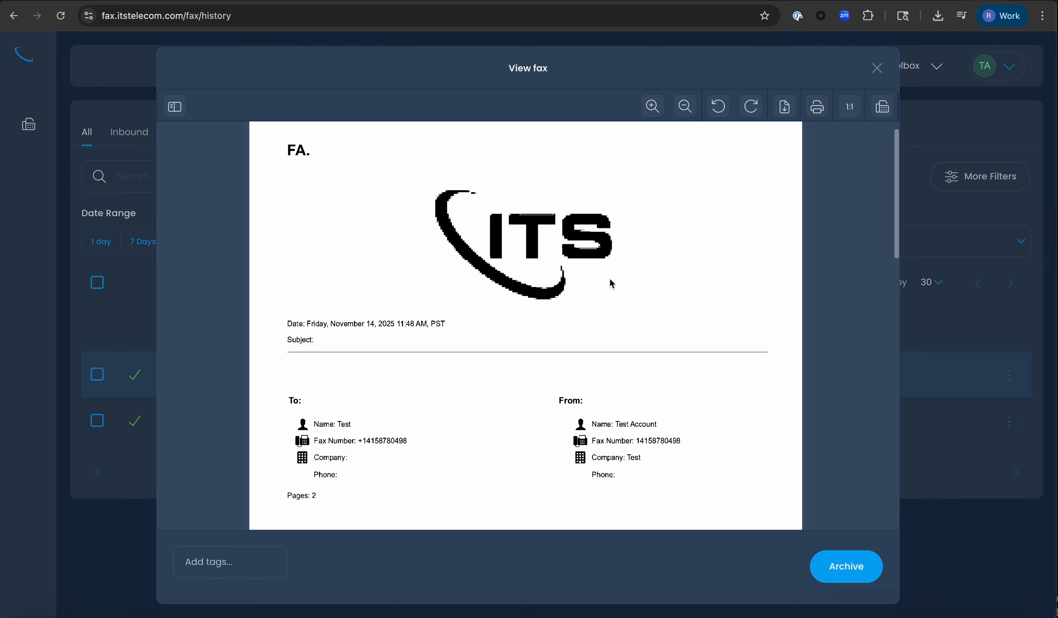
scroll(615, 279, down, 5)
scroll(617, 279, down, 10)
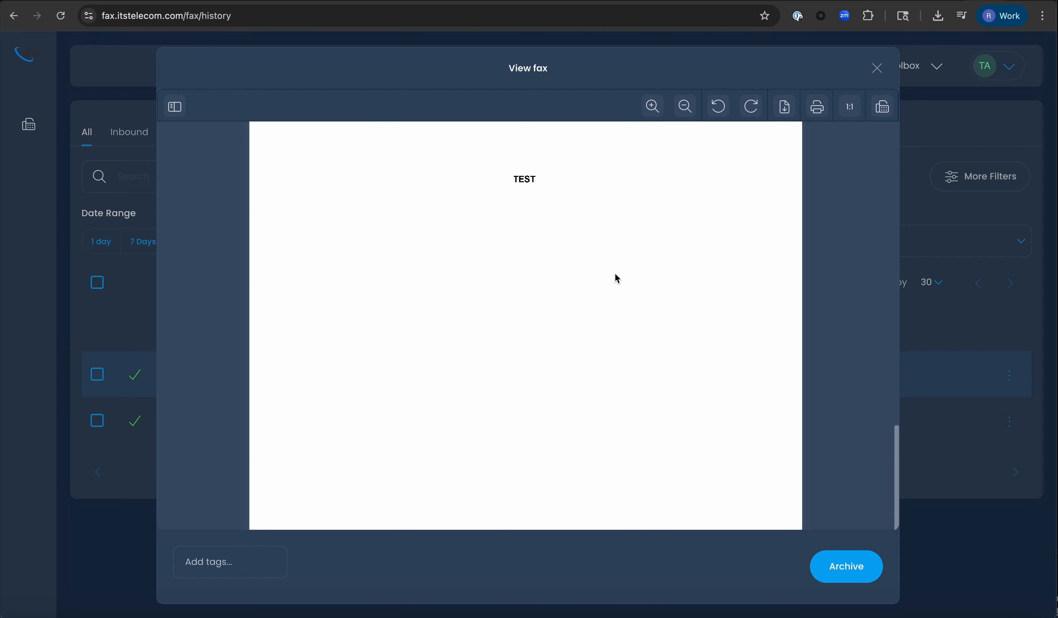
scroll(614, 276, up, 15)
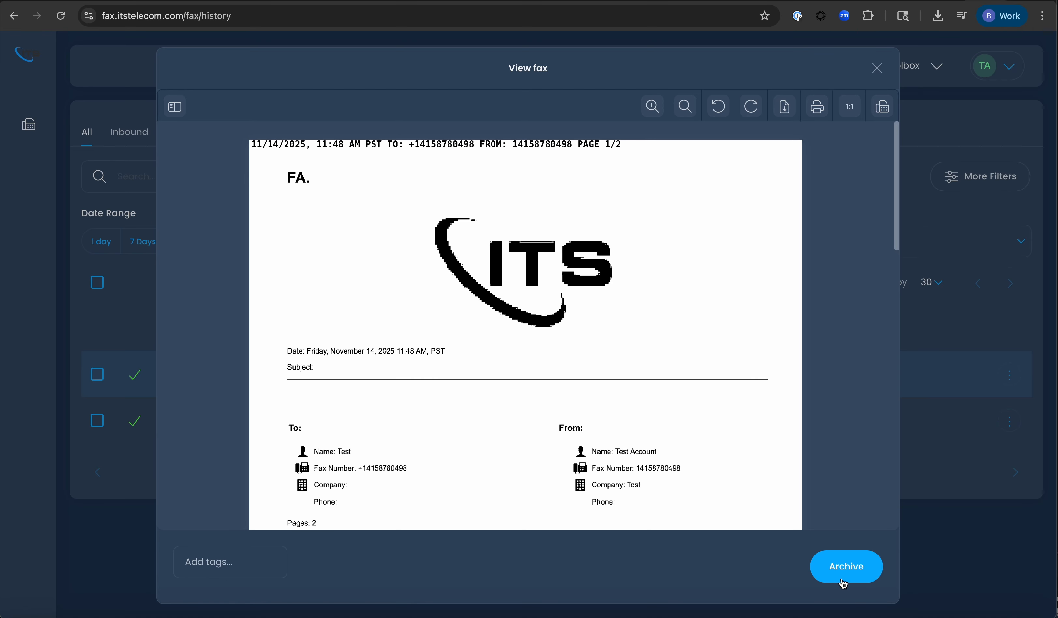
click(877, 69)
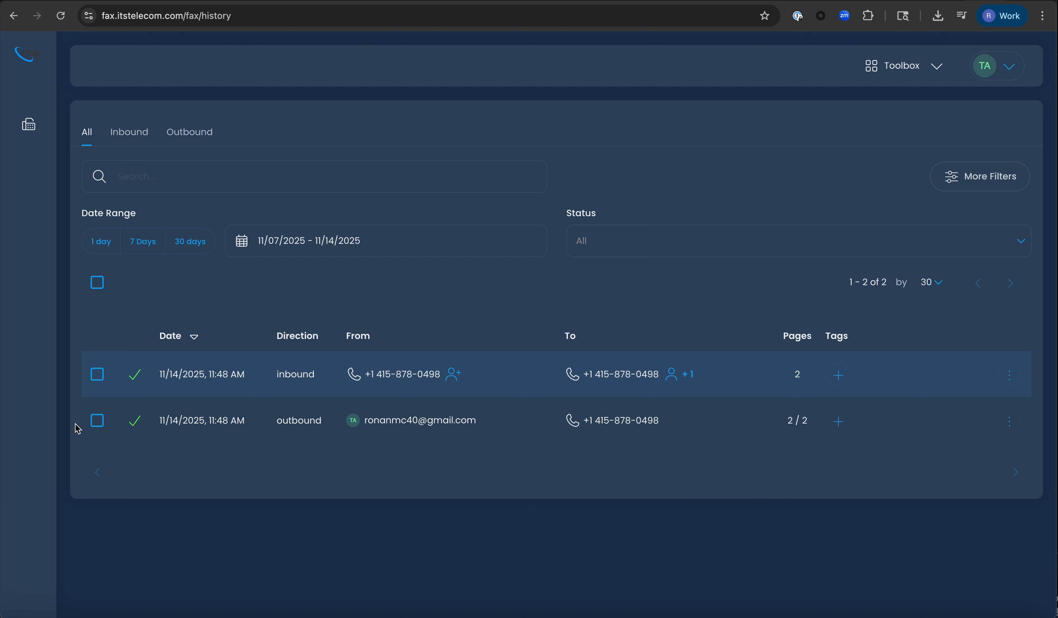
- Select the outbound test fax and archive it, confirming the prompt
click(97, 421)
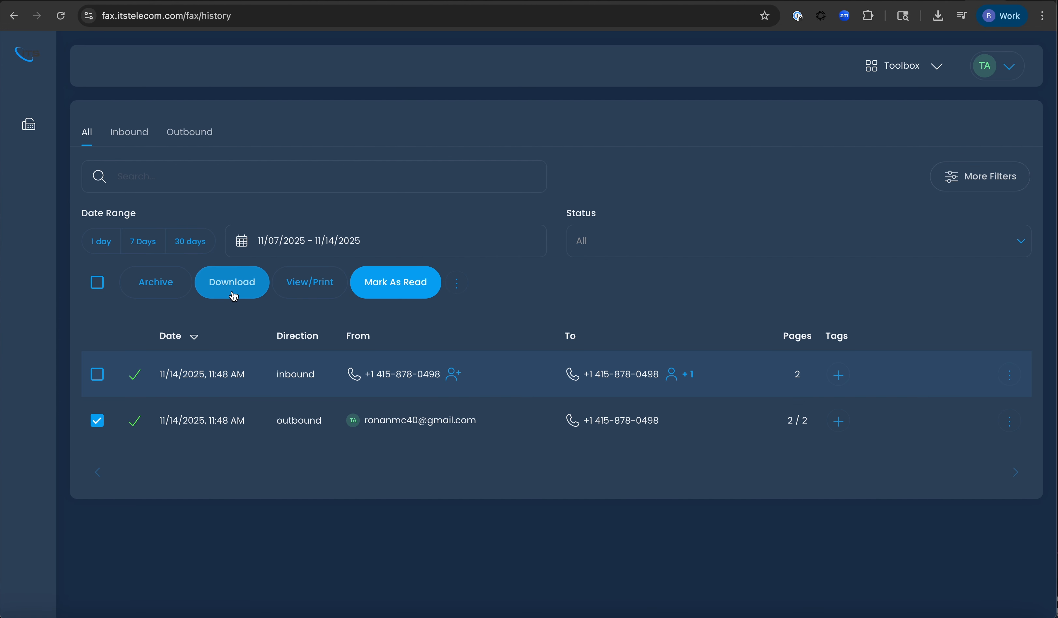
click(169, 295)
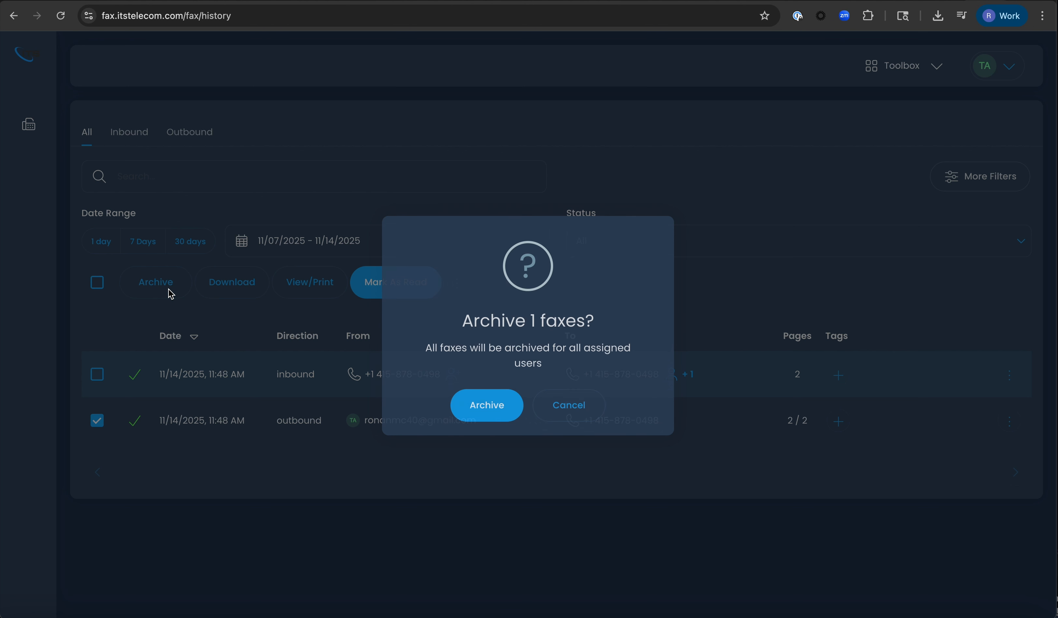
click(476, 408)
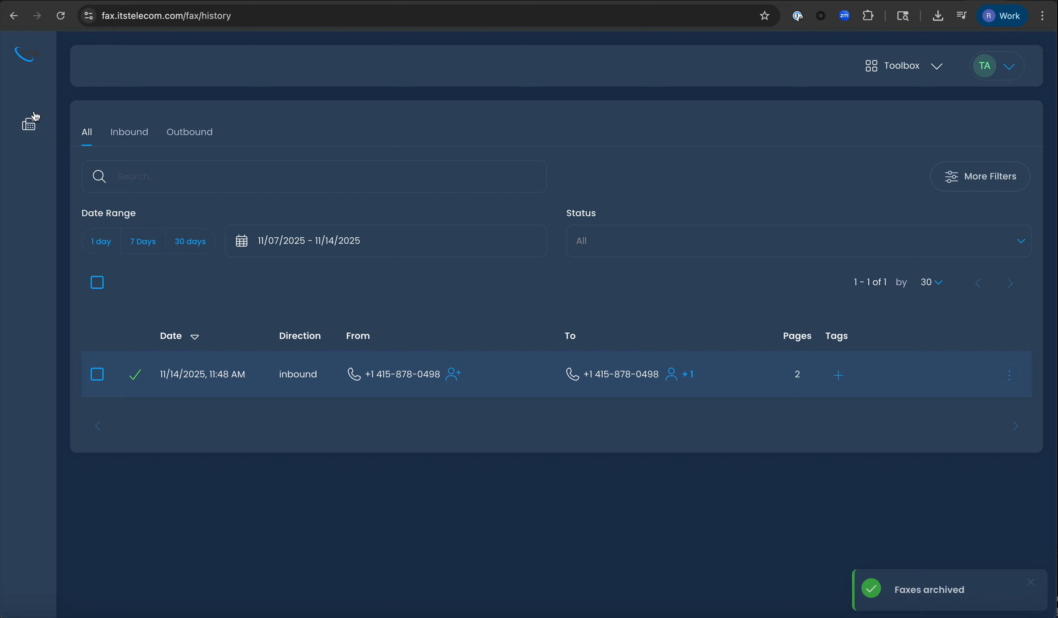
mouse_move(38, 123)
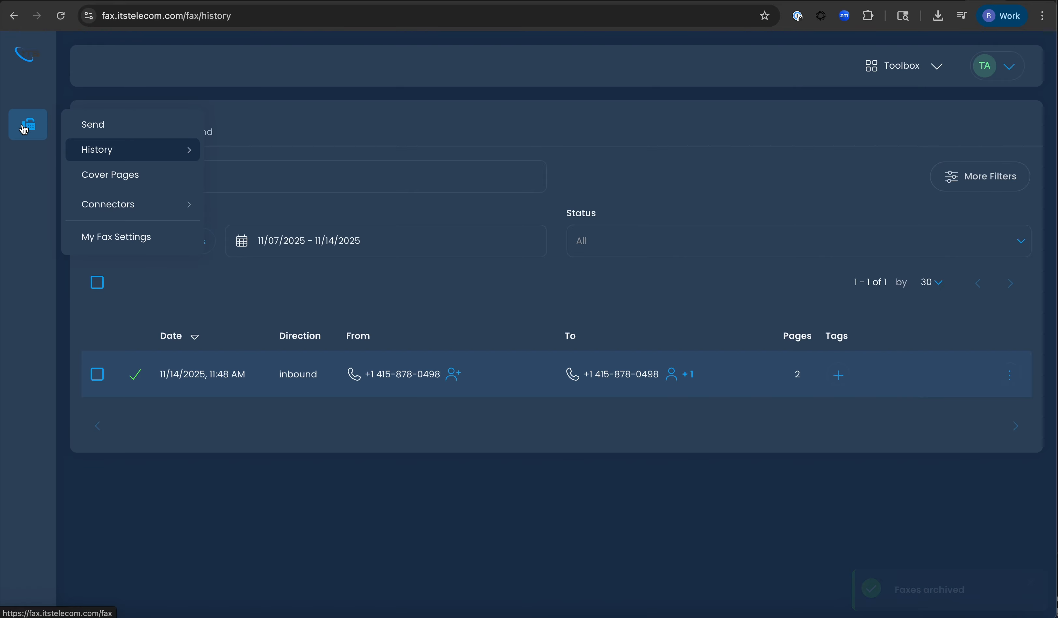
- Restore the outbound test fax from the Archive list and return to the fax history
click(29, 66)
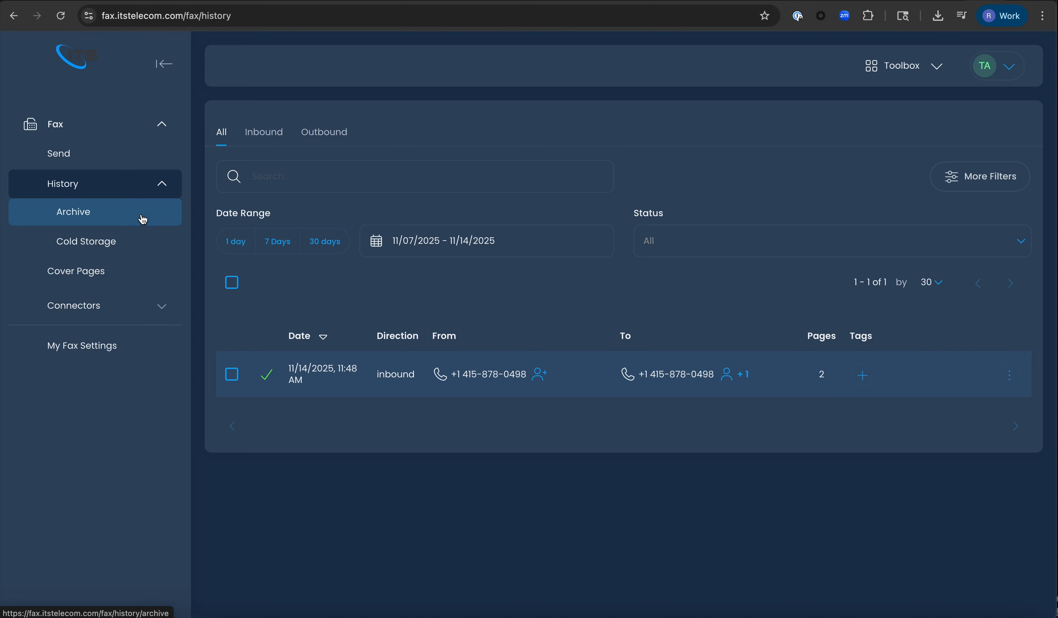
click(143, 219)
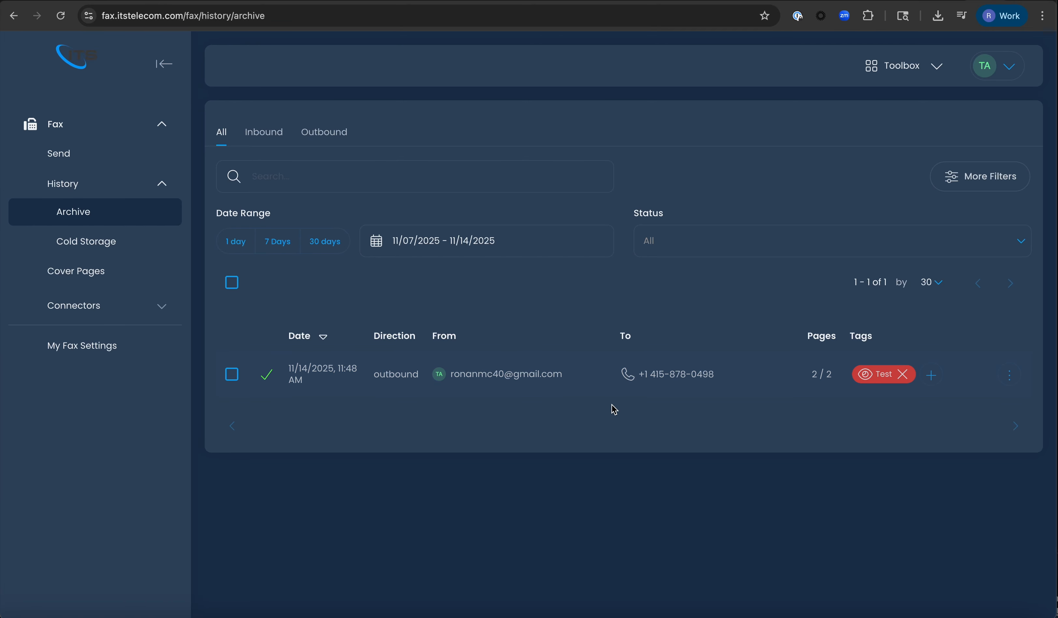
click(1006, 382)
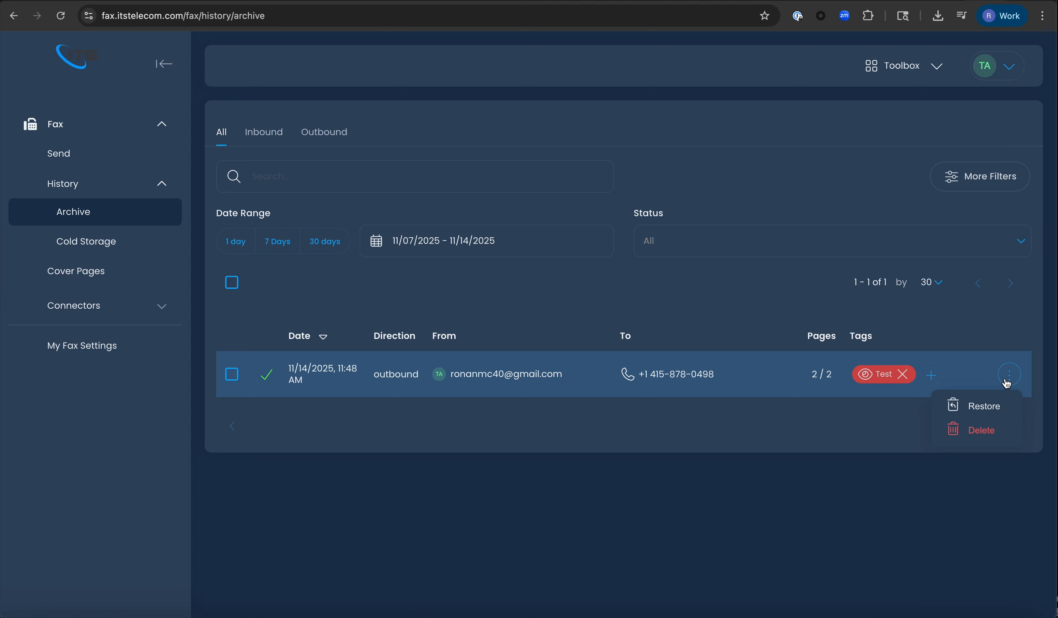
click(975, 417)
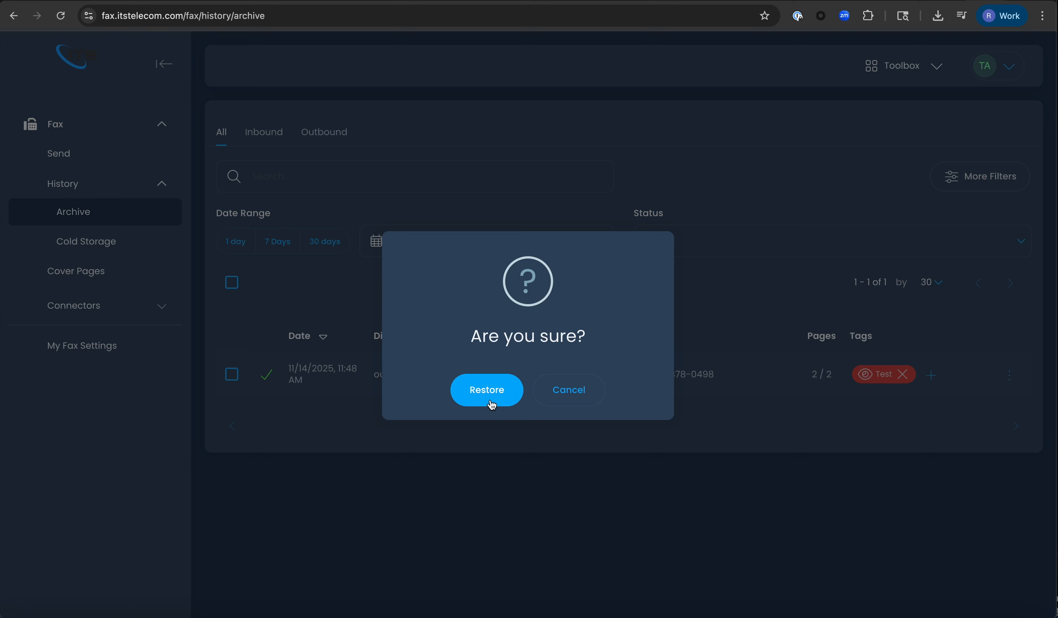
click(490, 401)
click(84, 179)
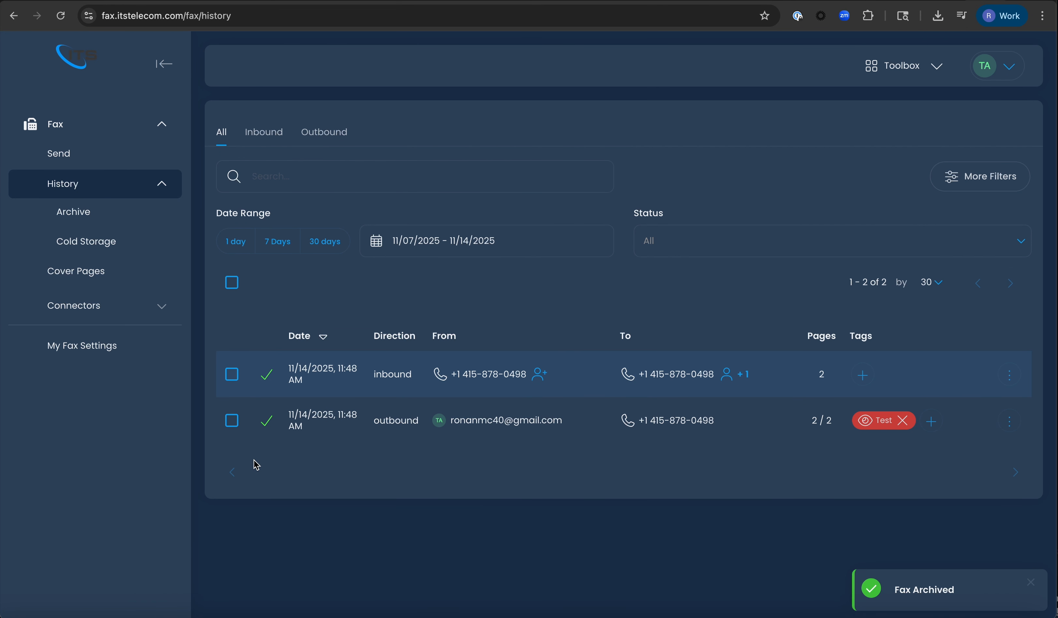
- Filter the fax history by the Test tag, leaving only the outbound test fax listed
click(1010, 422)
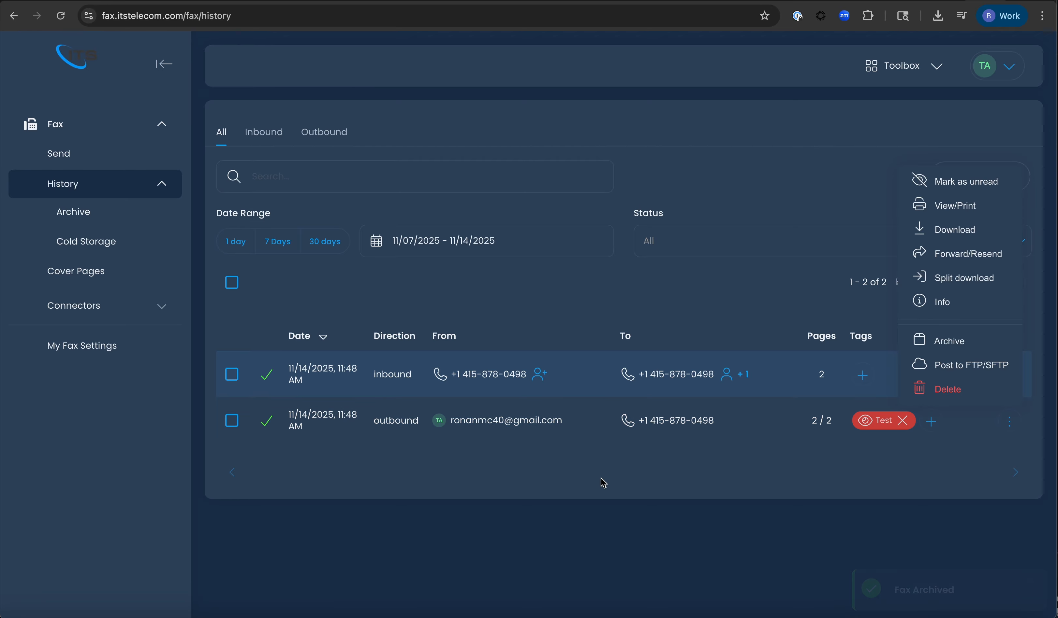
click(589, 488)
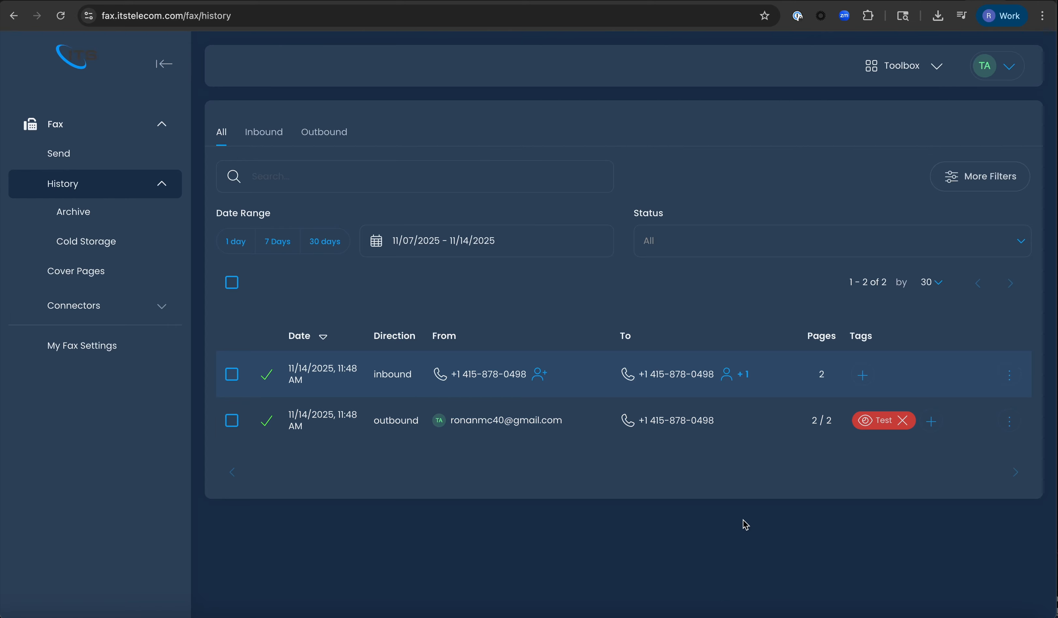
click(974, 192)
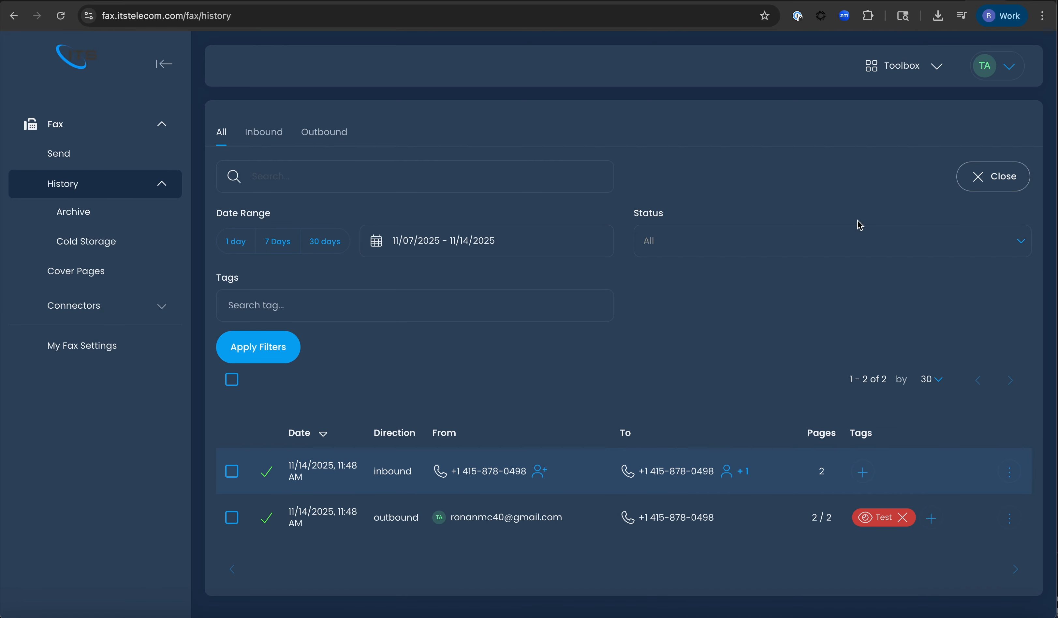
click(302, 308)
text(te)
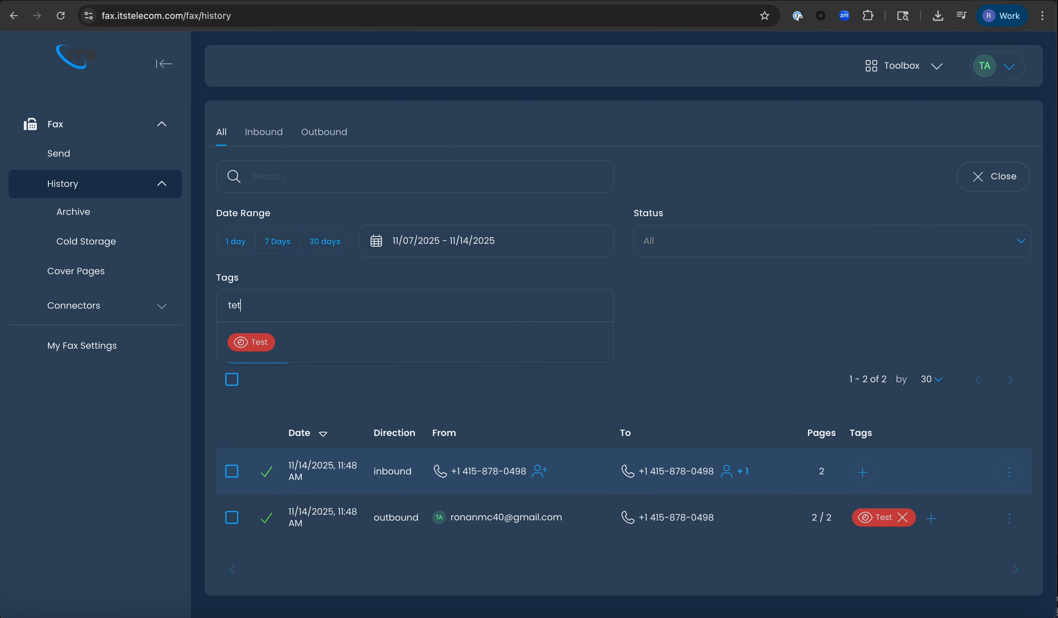
text(t)
key(BackSpace)
text(s)
click(252, 342)
click(253, 345)
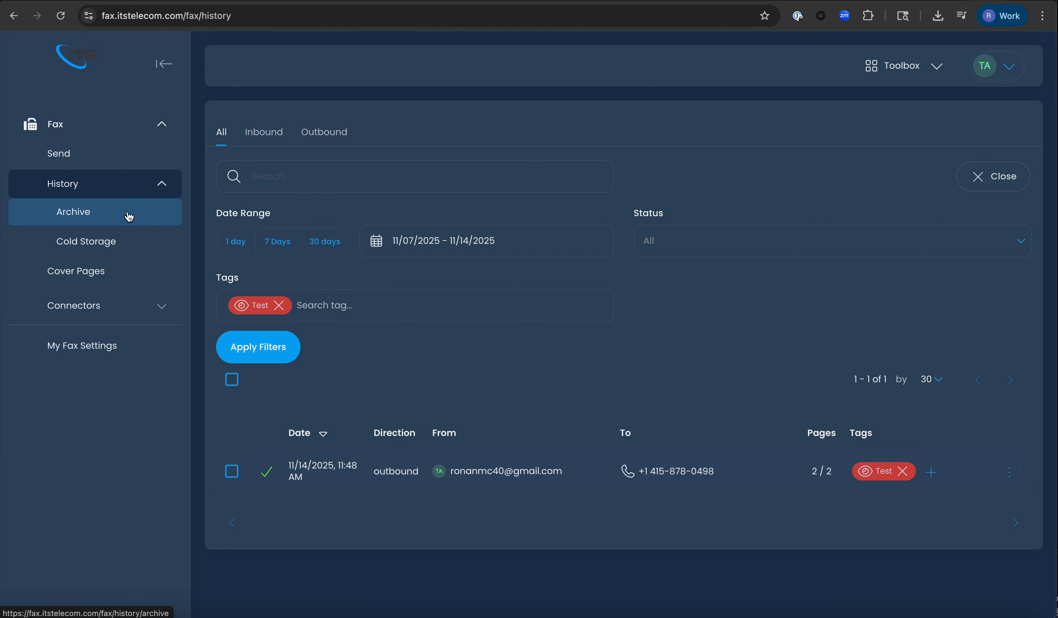
- Go to the Cover Pages section and look through the available cover pages
click(118, 284)
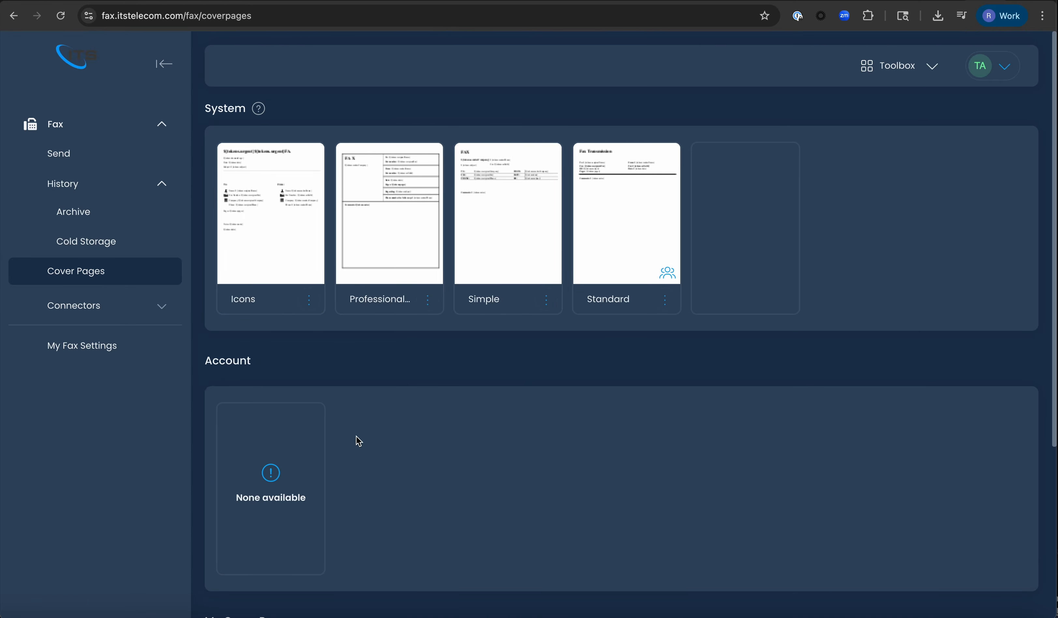
scroll(357, 438, down, 5)
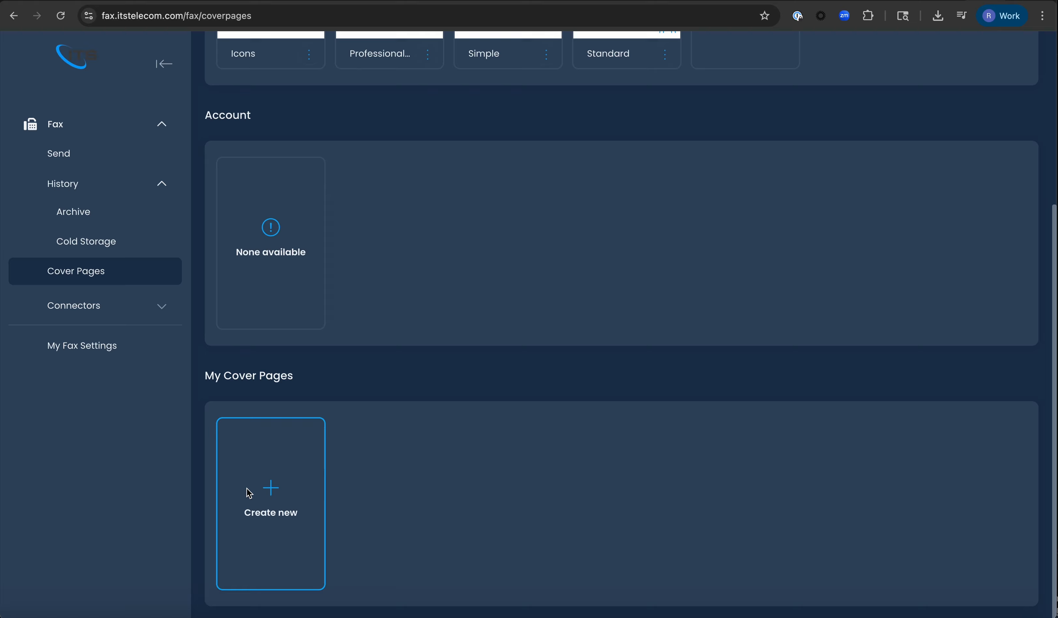
scroll(381, 367, up, 5)
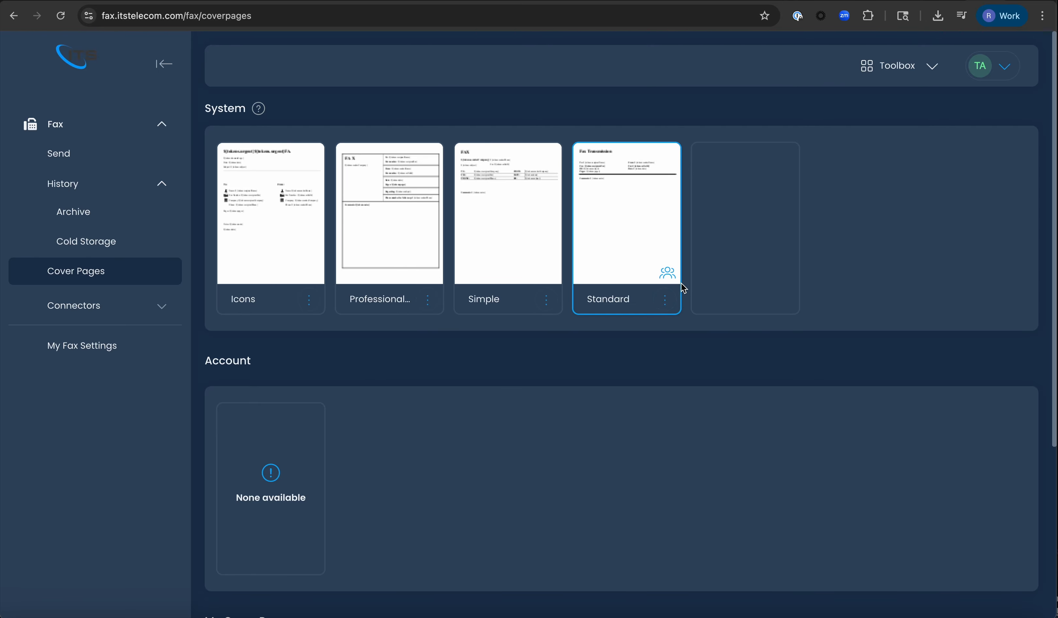
scroll(417, 392, down, 5)
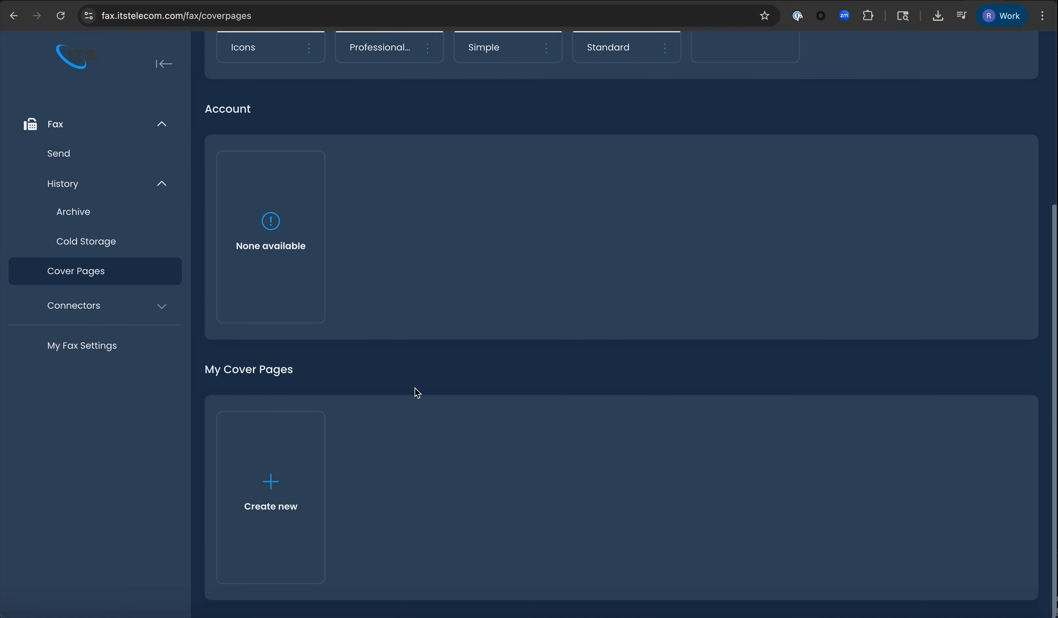
- Create a new cover page from the Standard template, named 'Test'
click(267, 514)
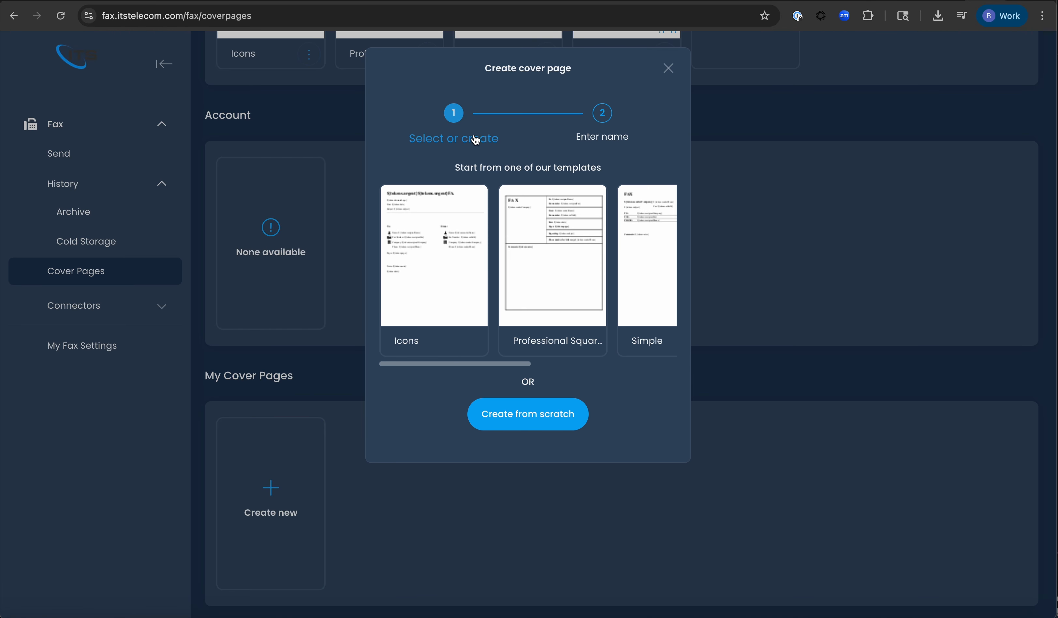
scroll(500, 277, right, 2)
scroll(499, 277, right, 3)
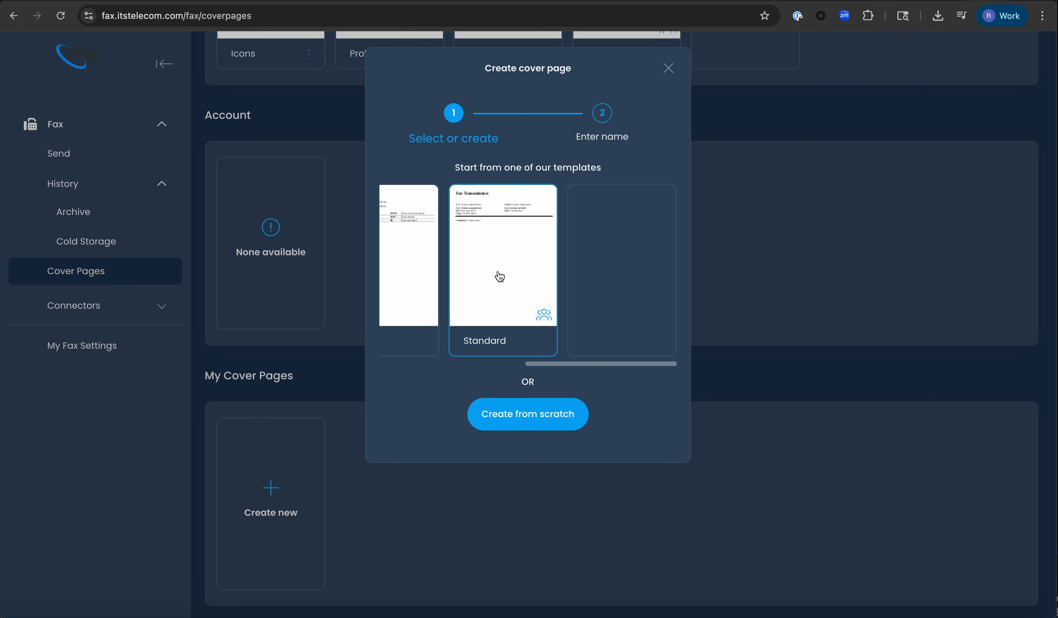
scroll(500, 277, left, 4)
scroll(500, 277, right, 3)
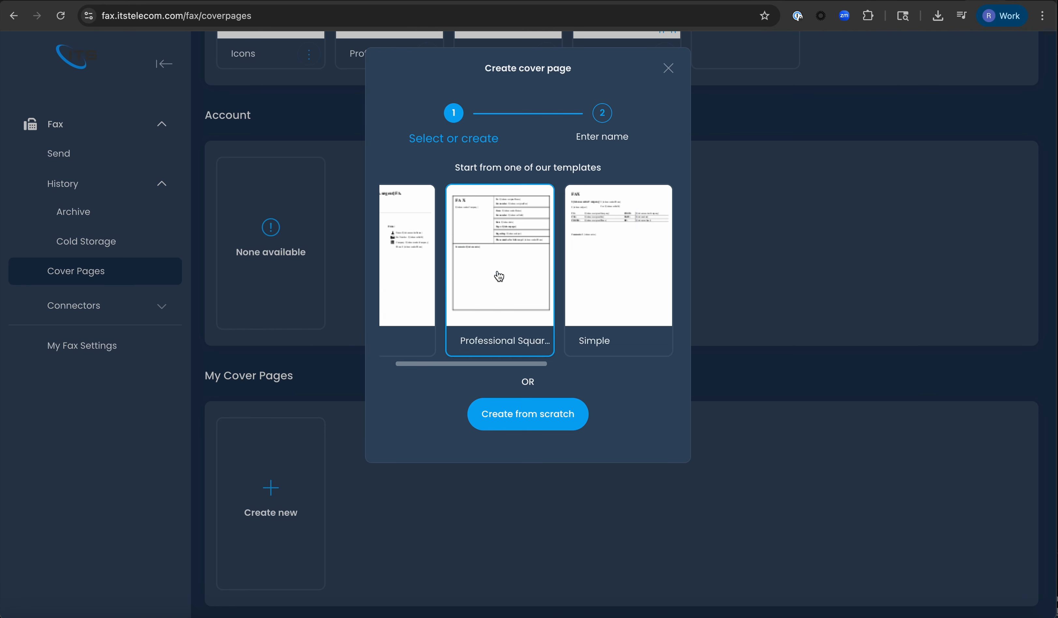
click(591, 277)
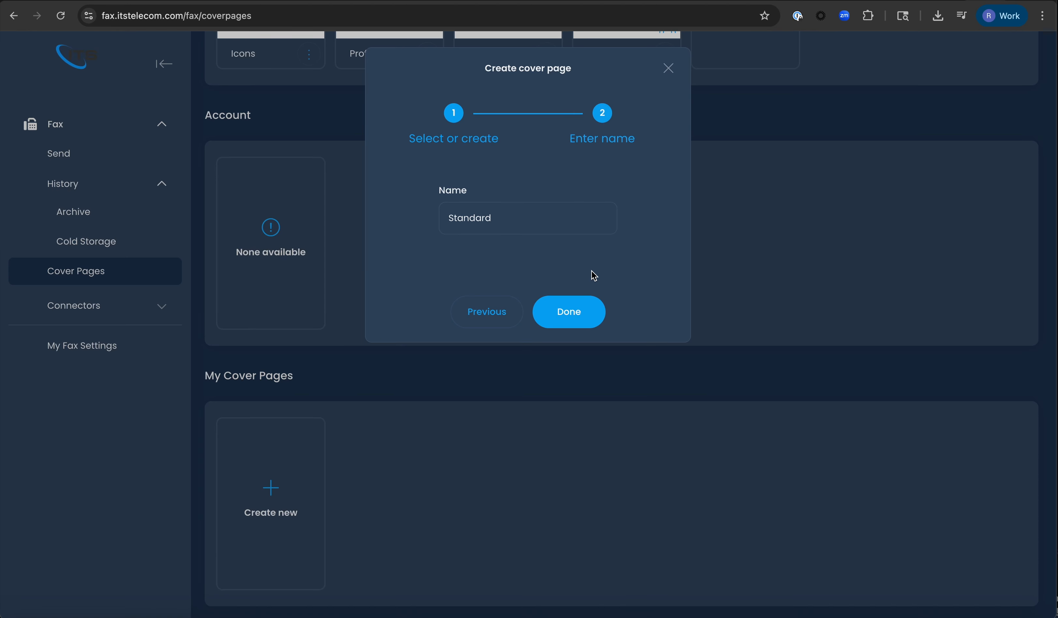
click(485, 218)
double_click(485, 216)
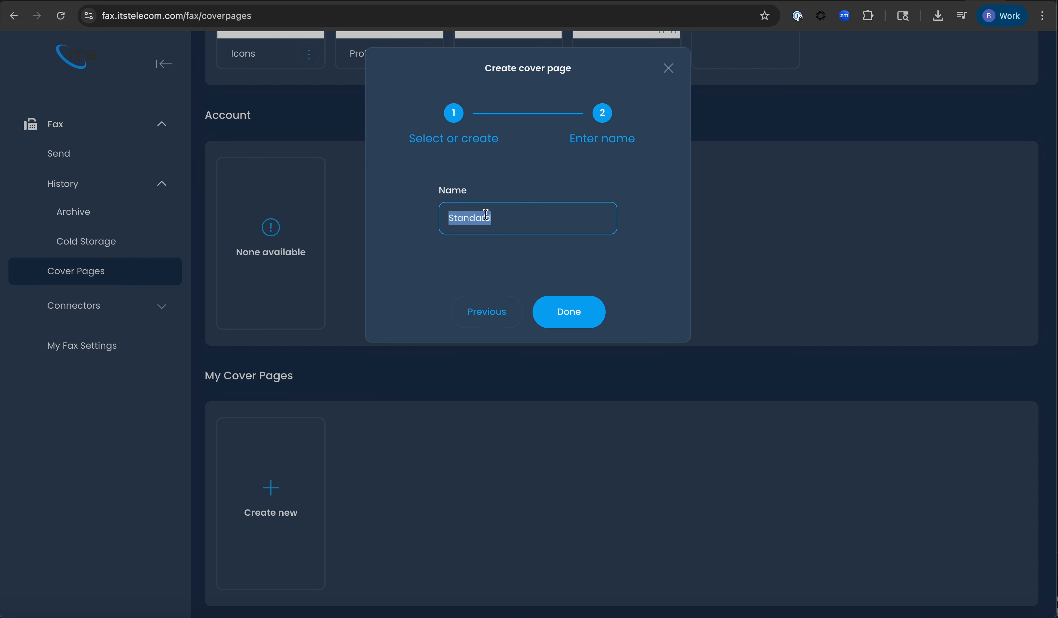
text(Test)
click(574, 316)
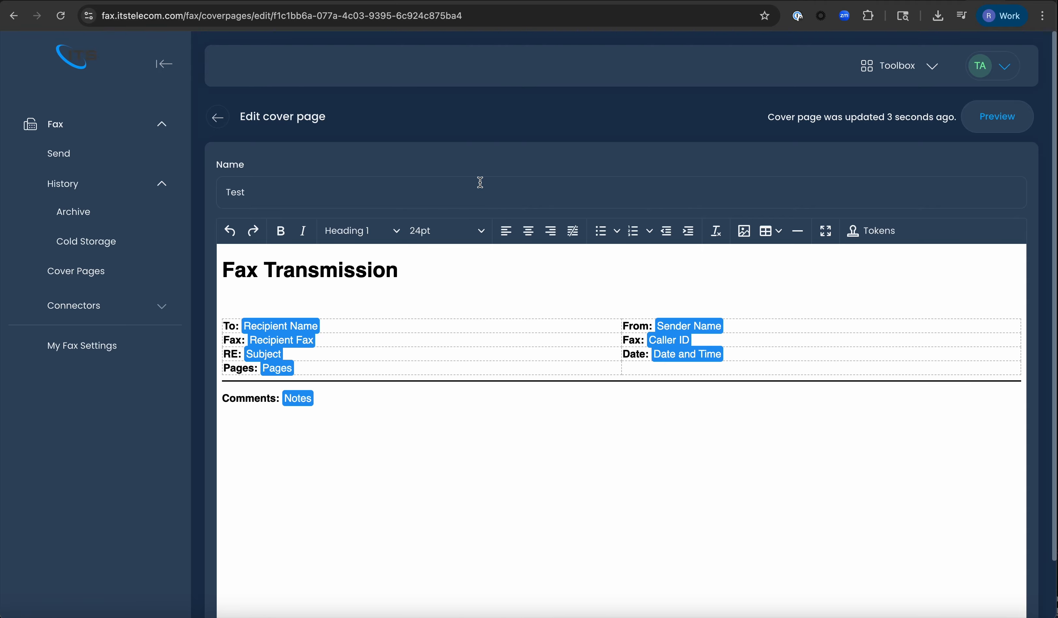
scroll(480, 182, down, 3)
scroll(482, 186, up, 2)
scroll(482, 186, down, 2)
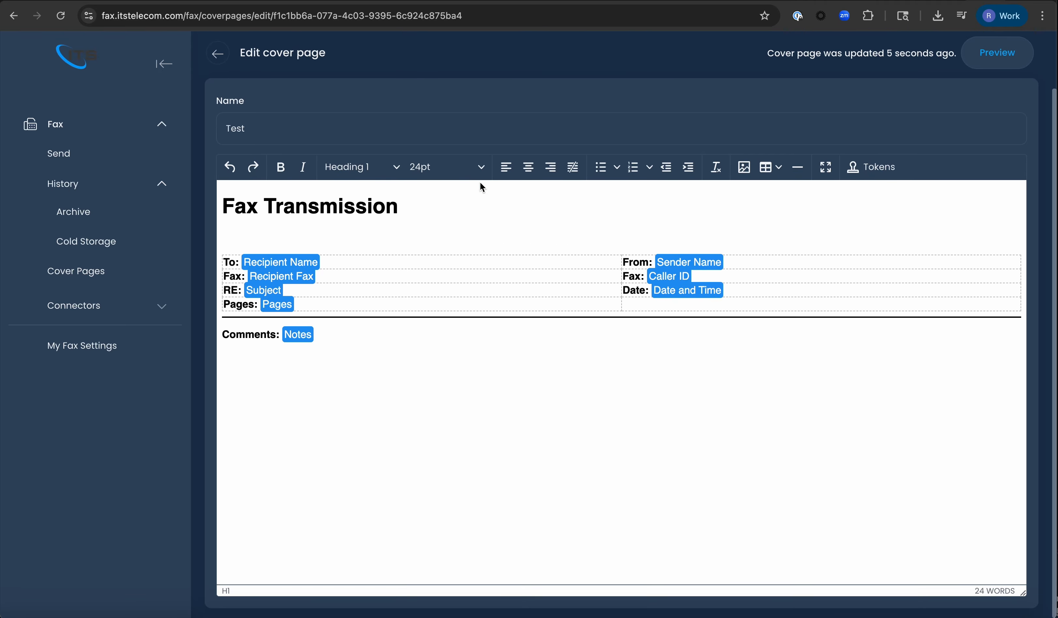
click(854, 168)
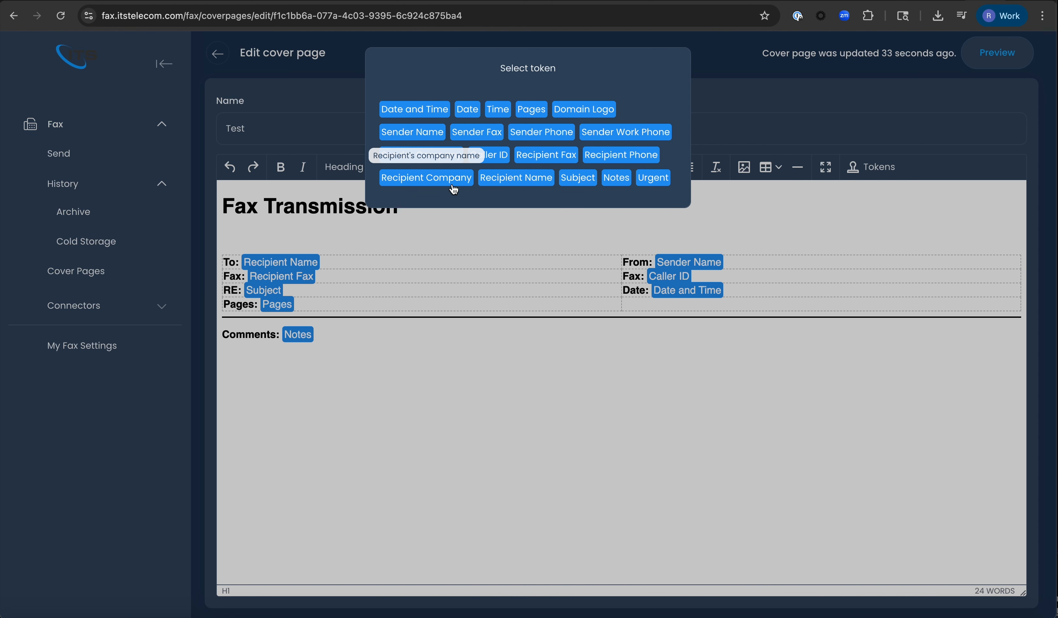
click(745, 96)
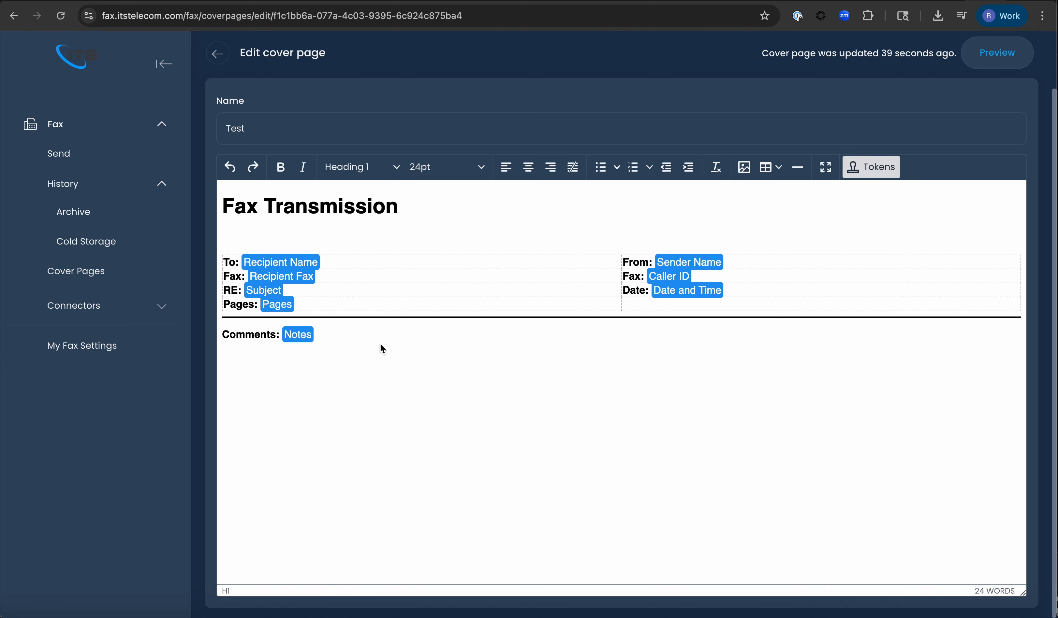
scroll(715, 188, up, 2)
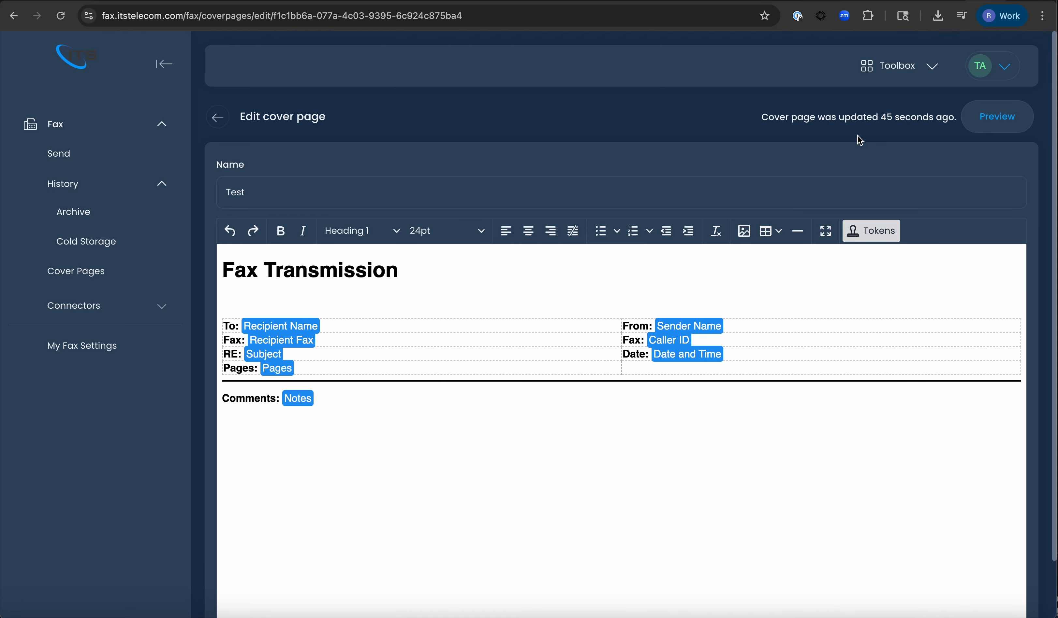
- Preview the Test cover page with sample values, close the preview, and bring up the Toolbox menu
click(984, 123)
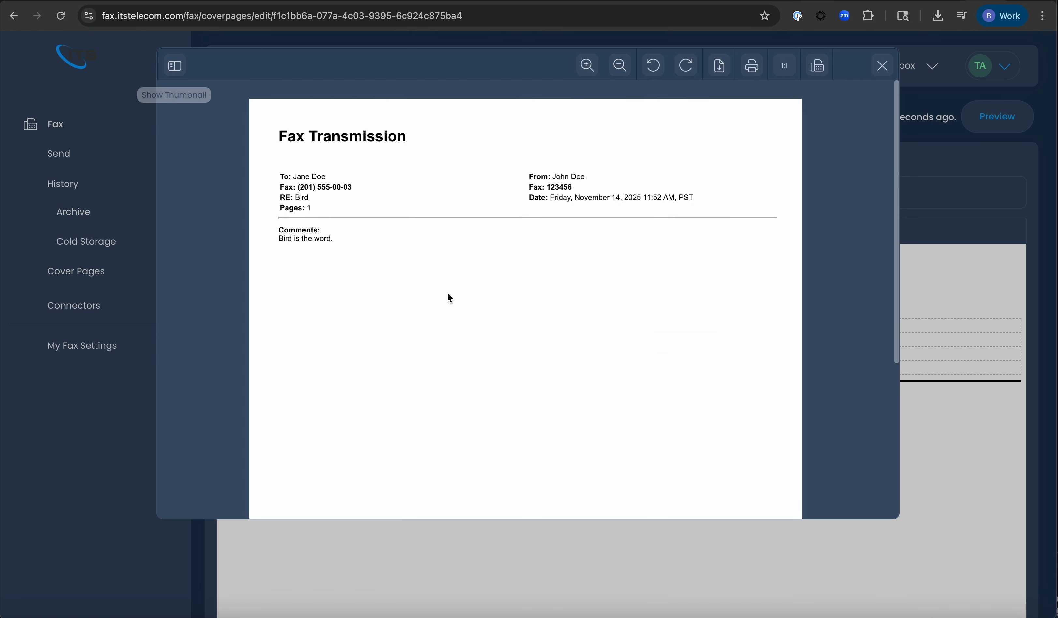
scroll(538, 376, down, 5)
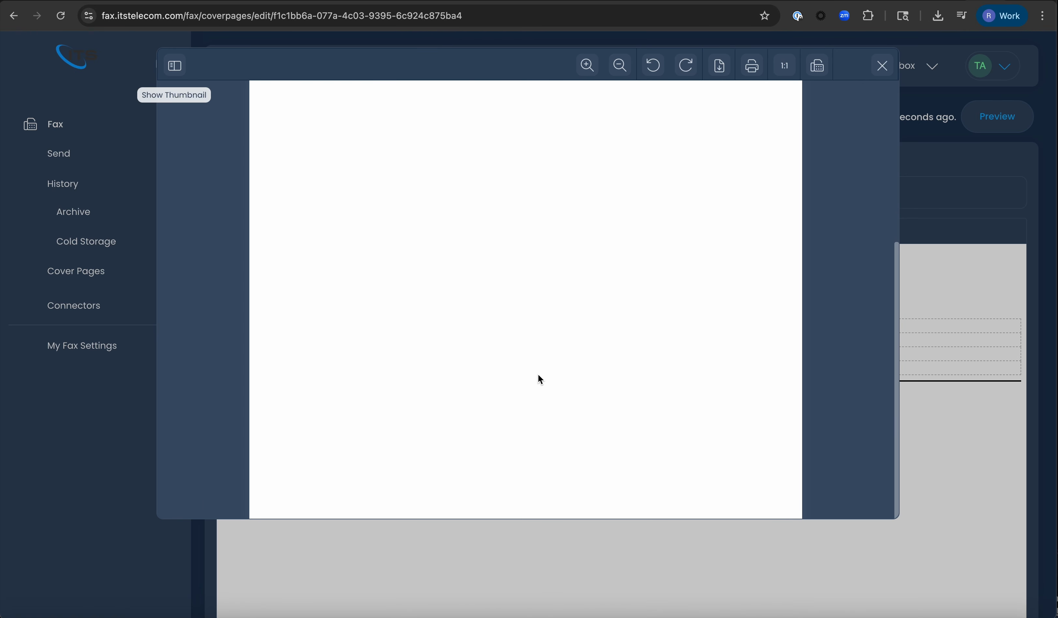
scroll(538, 376, up, 5)
click(881, 66)
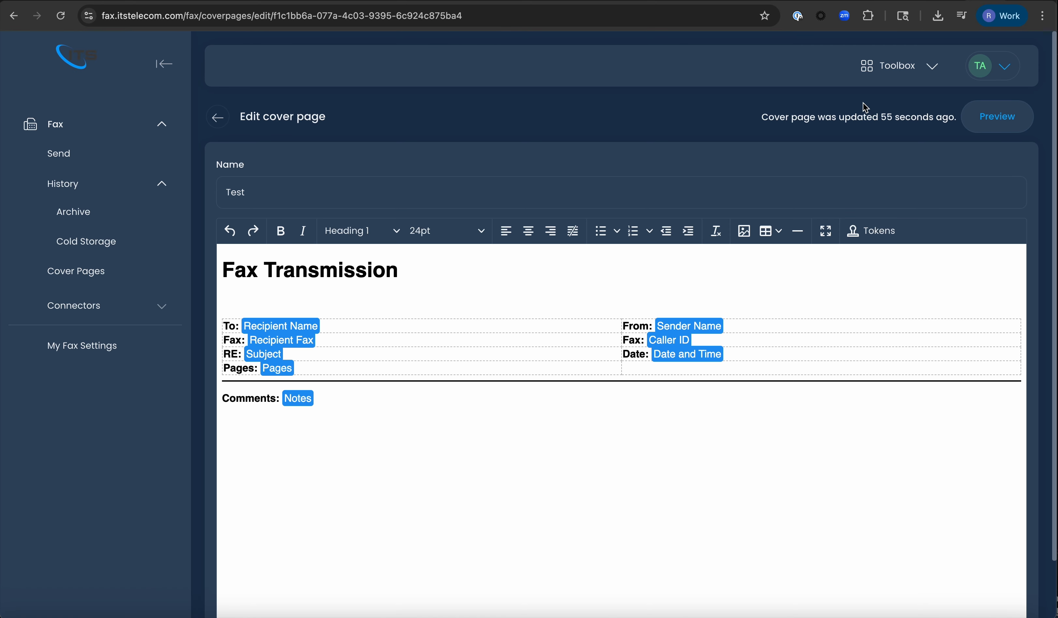
click(892, 74)
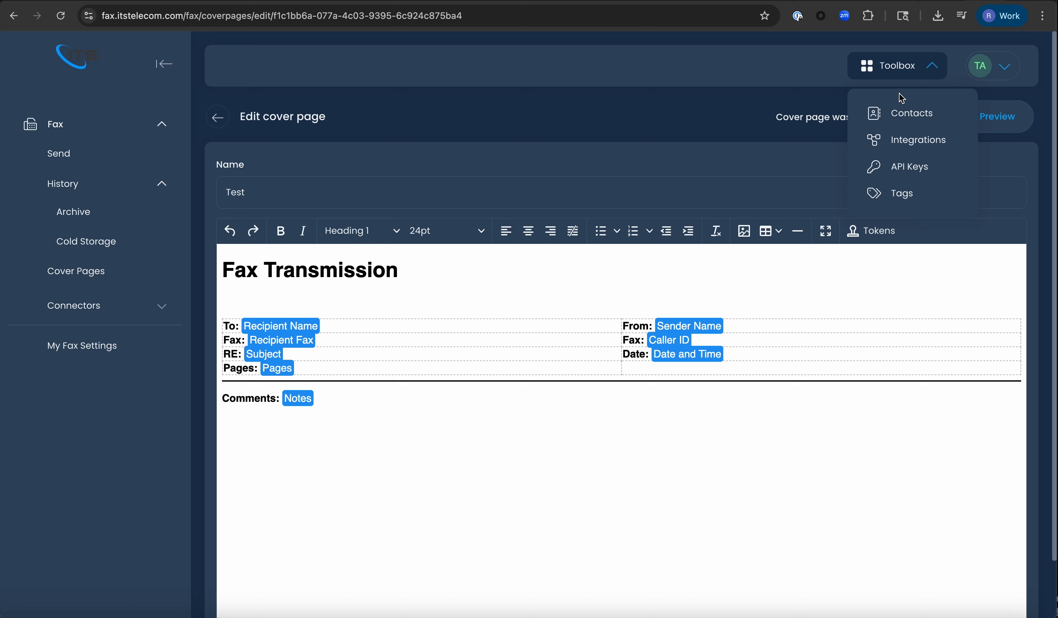
- Go to Contacts and open the Upload a CSV import dialog
click(915, 112)
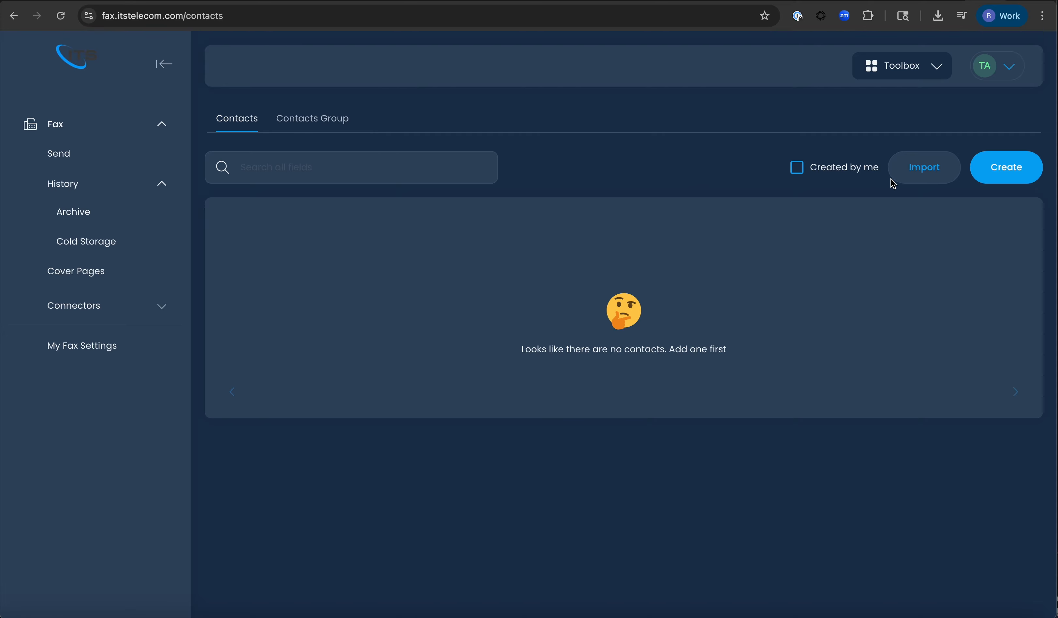
click(926, 182)
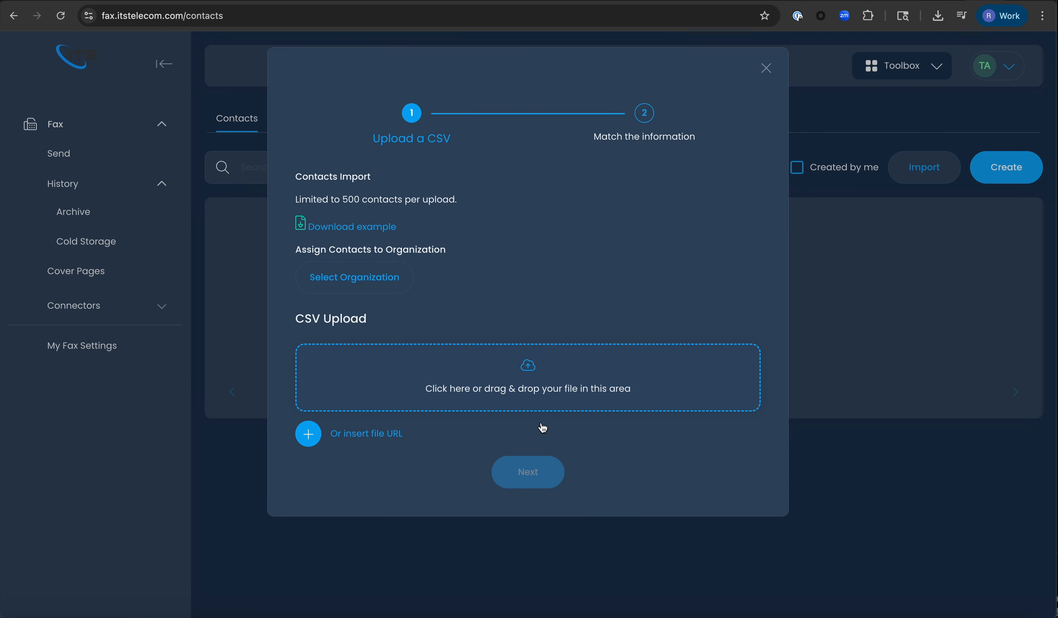
- Back out of the file picker and close the contacts import without uploading anything
click(543, 384)
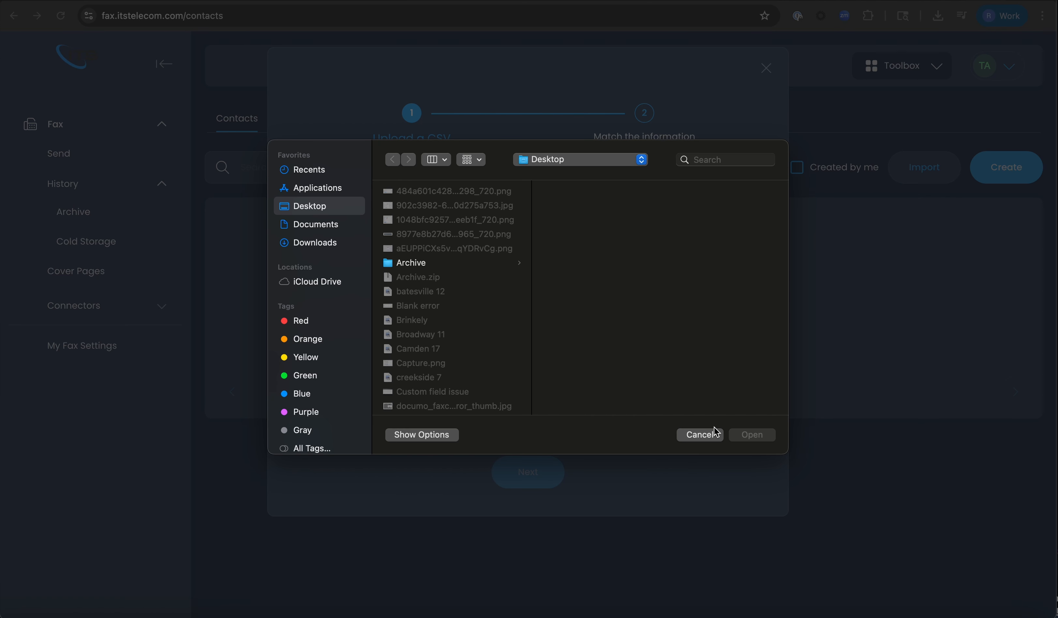
click(691, 439)
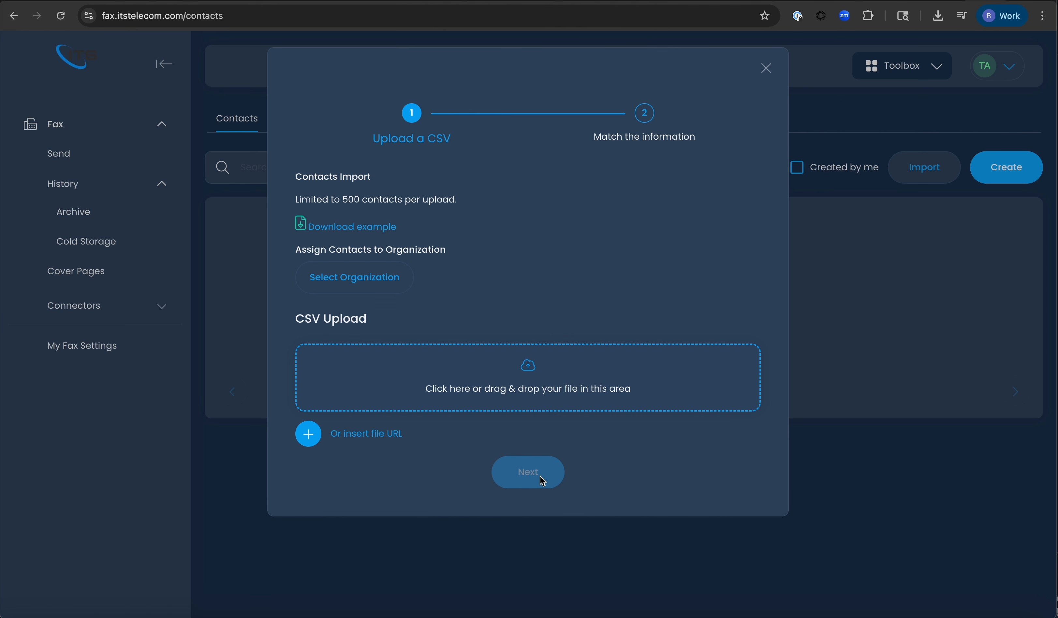
click(768, 69)
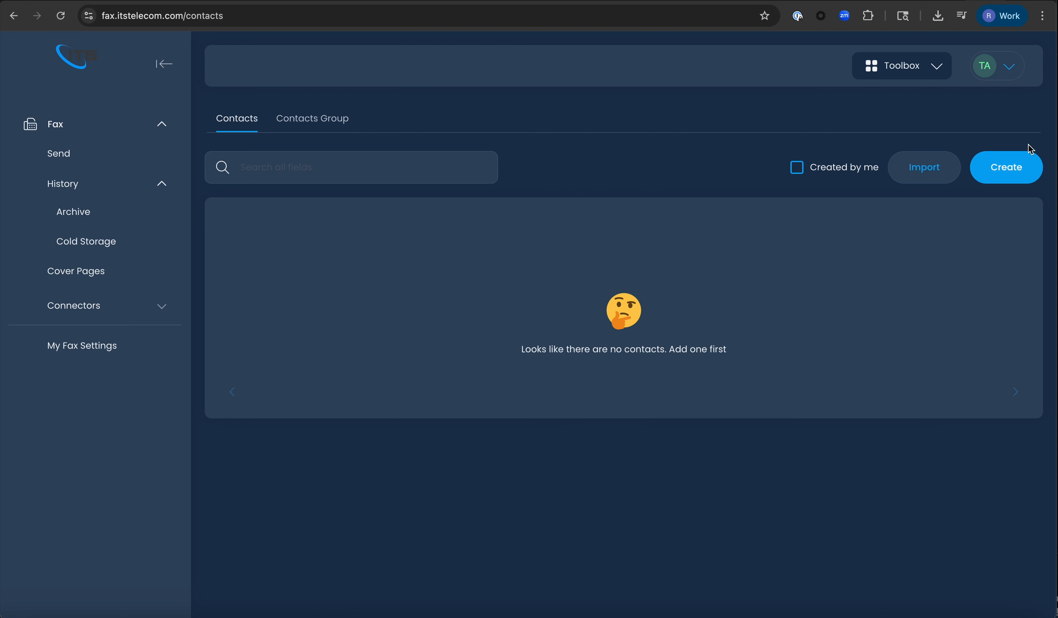
- Start a new contact 'Test Contact' with fax number 111111111, then cancel it after the rejection
click(1001, 176)
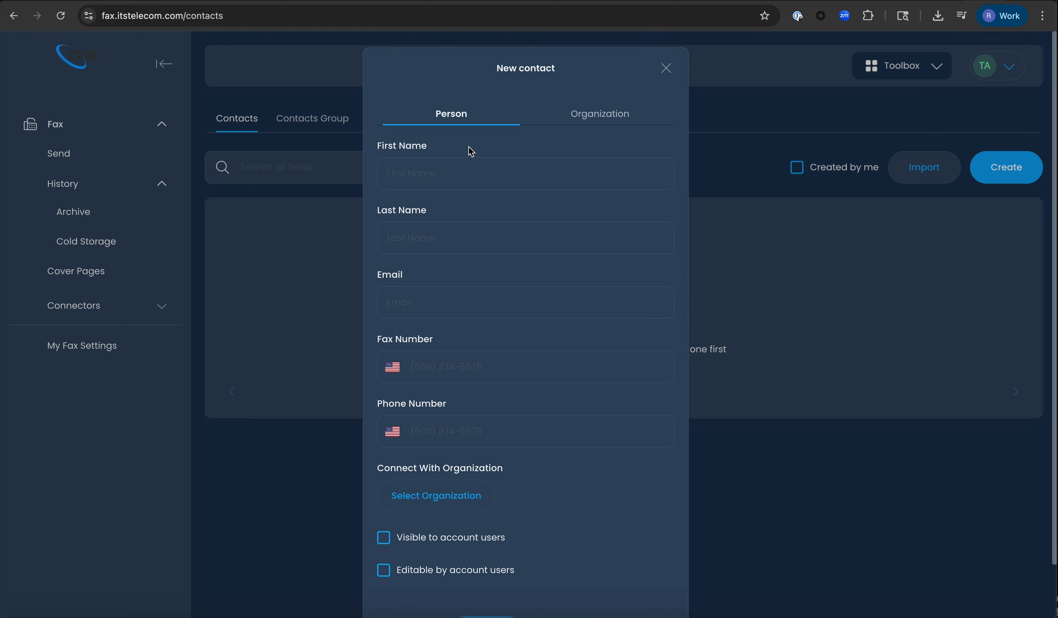
click(455, 174)
text(Test)
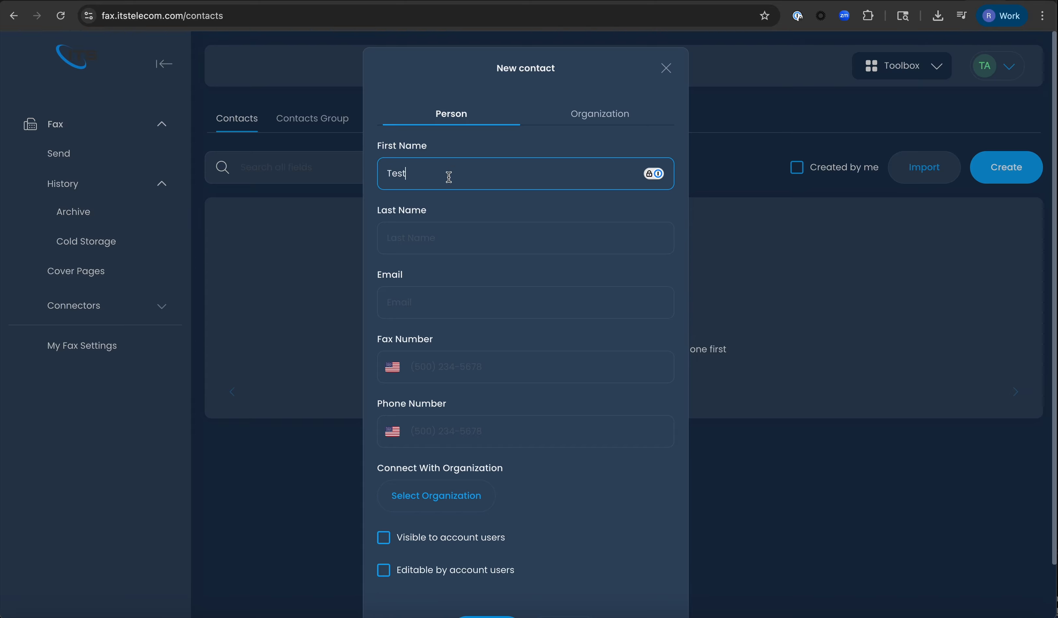
click(412, 235)
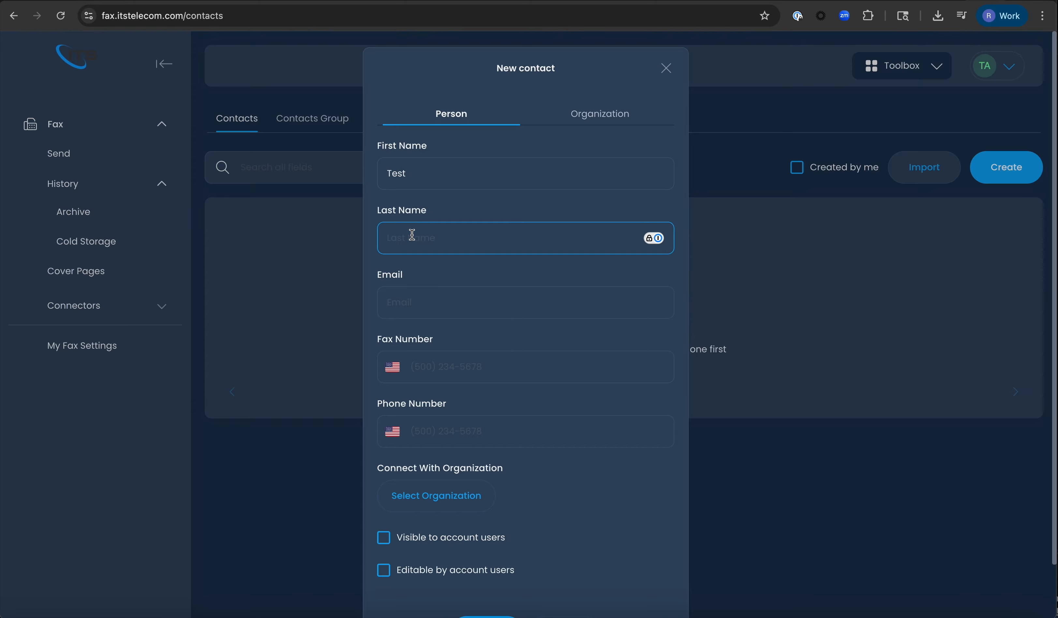
text(Contact)
scroll(458, 269, down, 2)
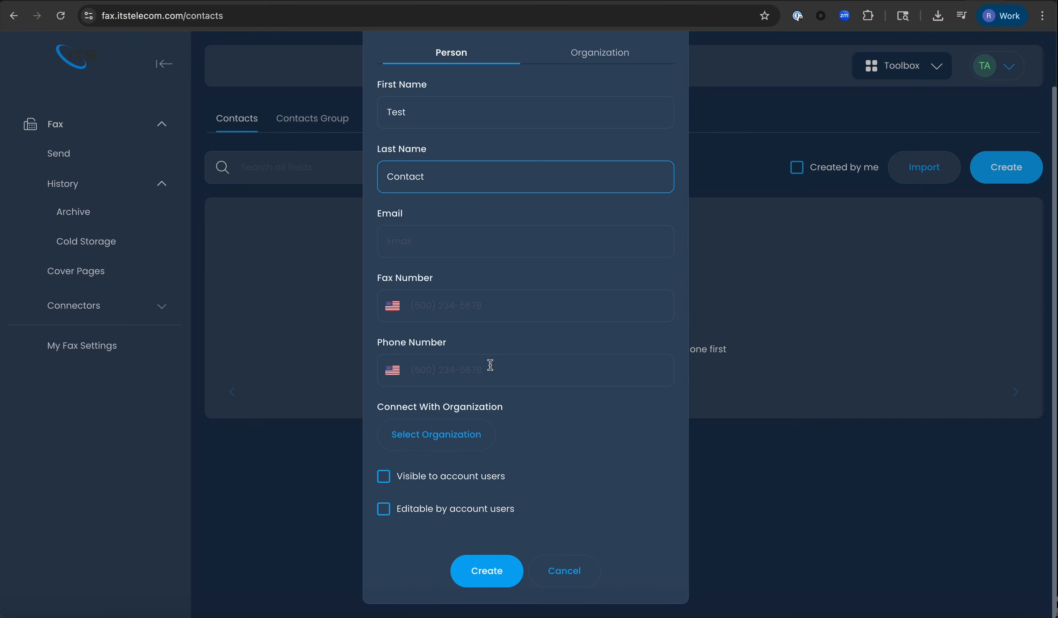
click(499, 310)
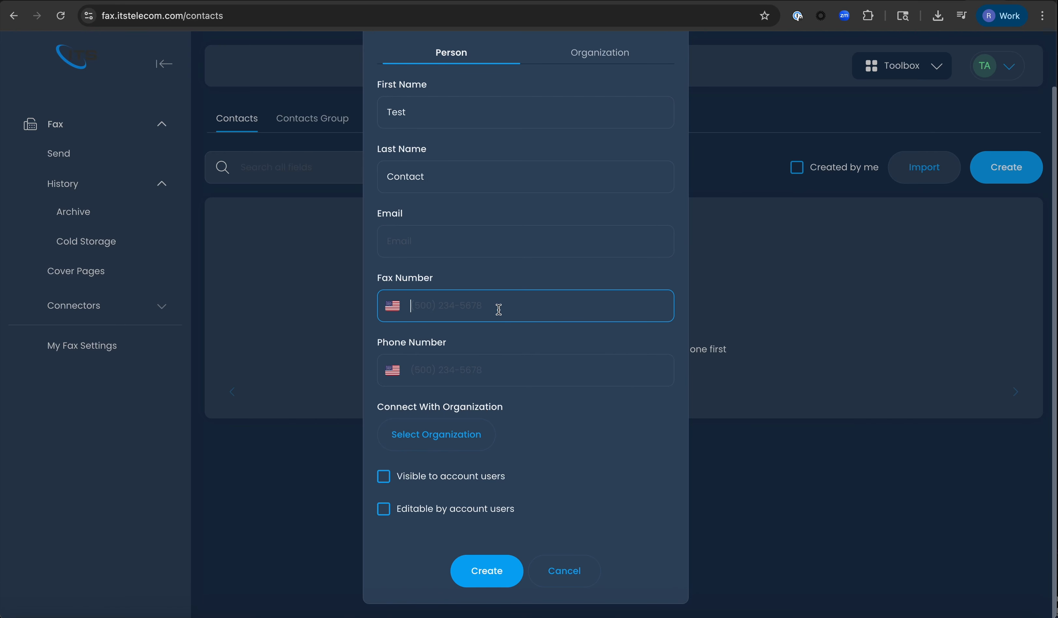
text(111111111)
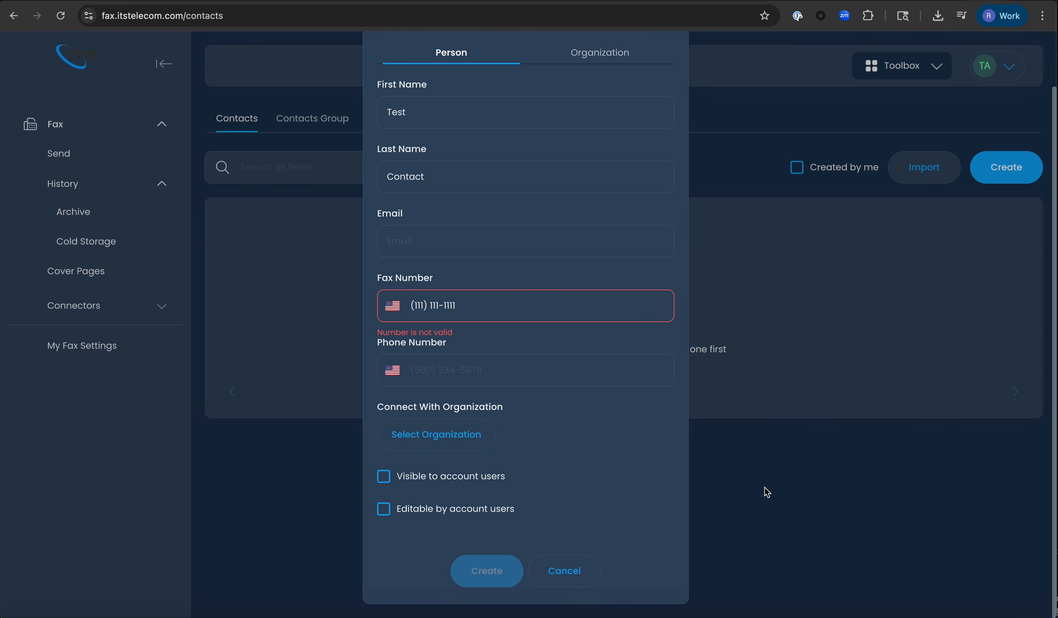
click(563, 579)
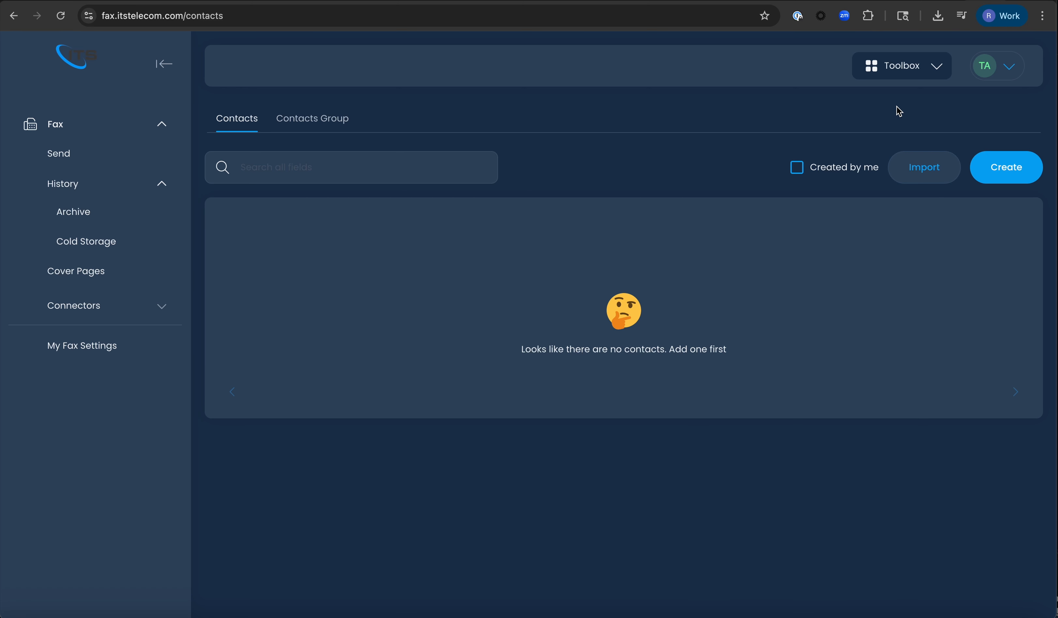
- Open Manage My Profile from the account menu and review the name, email and other profile fields
click(1006, 75)
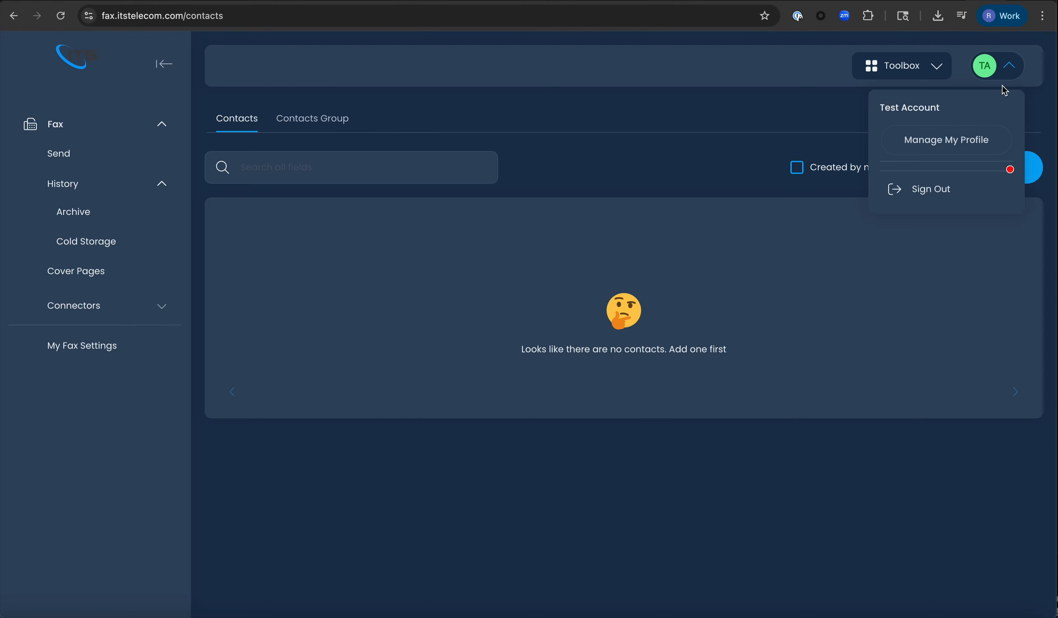
click(956, 141)
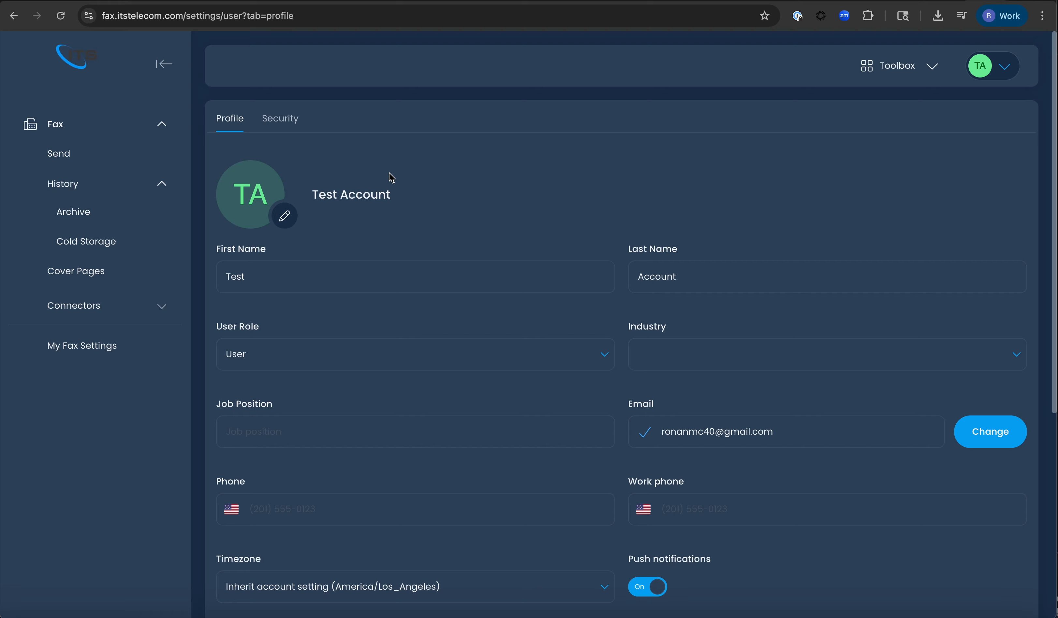
scroll(390, 174, down, 1)
scroll(389, 173, down, 1)
double_click(333, 199)
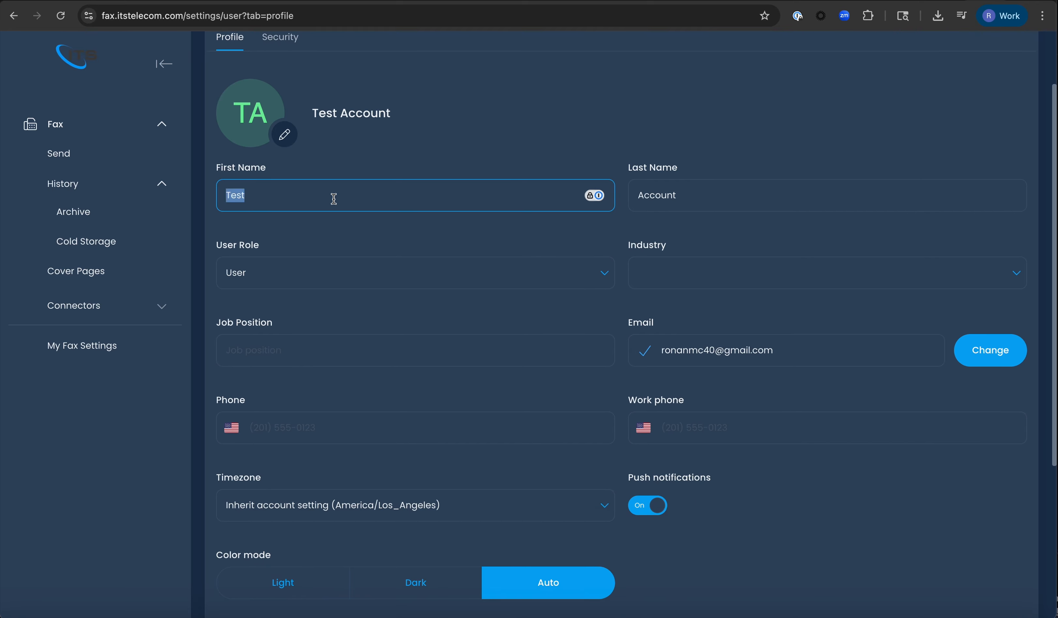
double_click(768, 350)
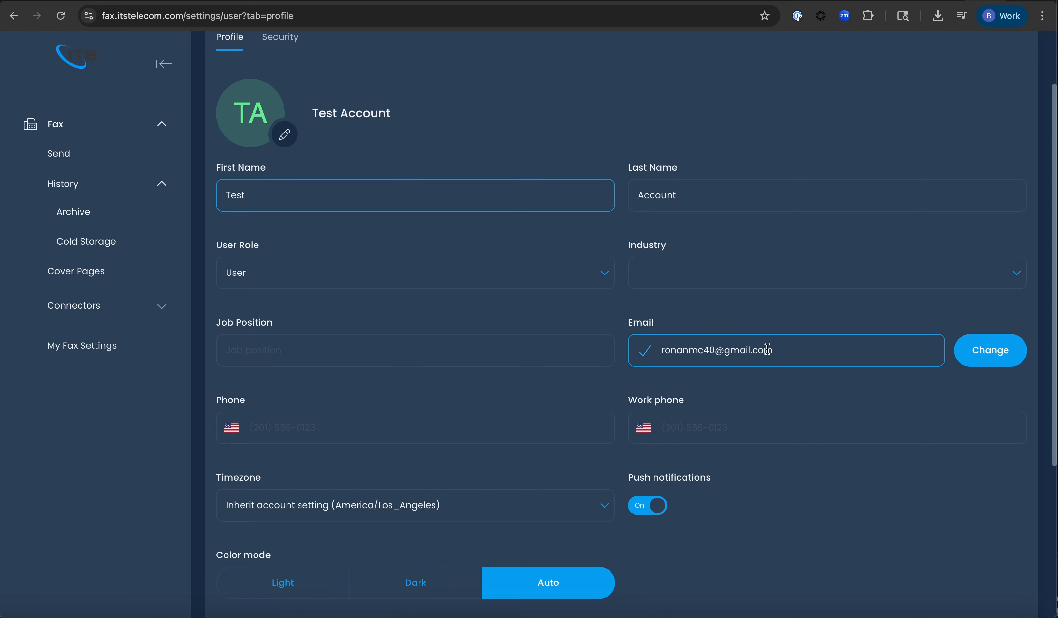
click(745, 378)
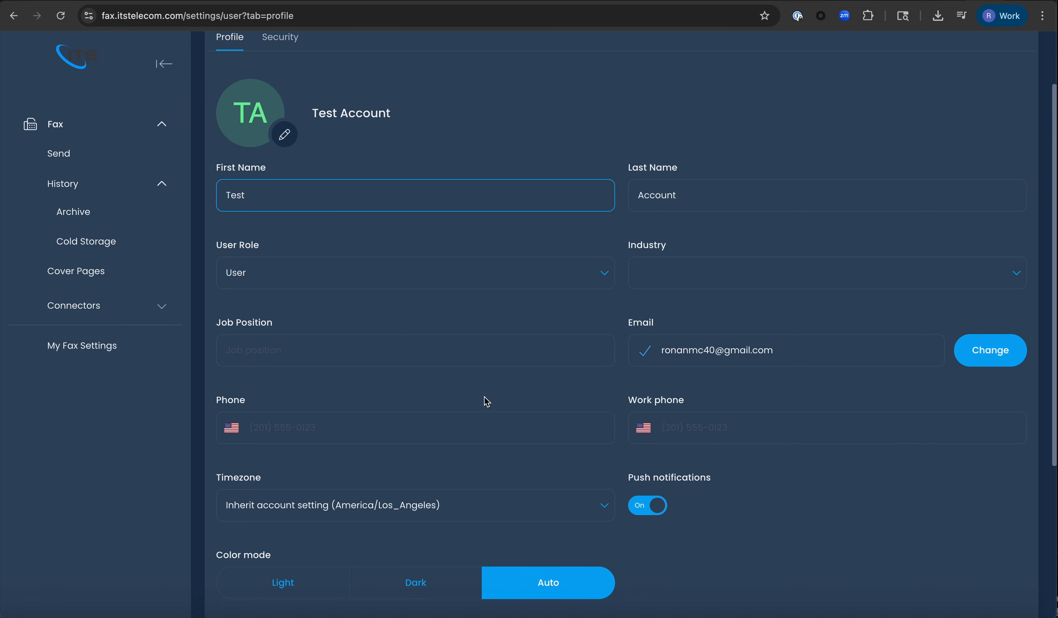
scroll(485, 399, down, 5)
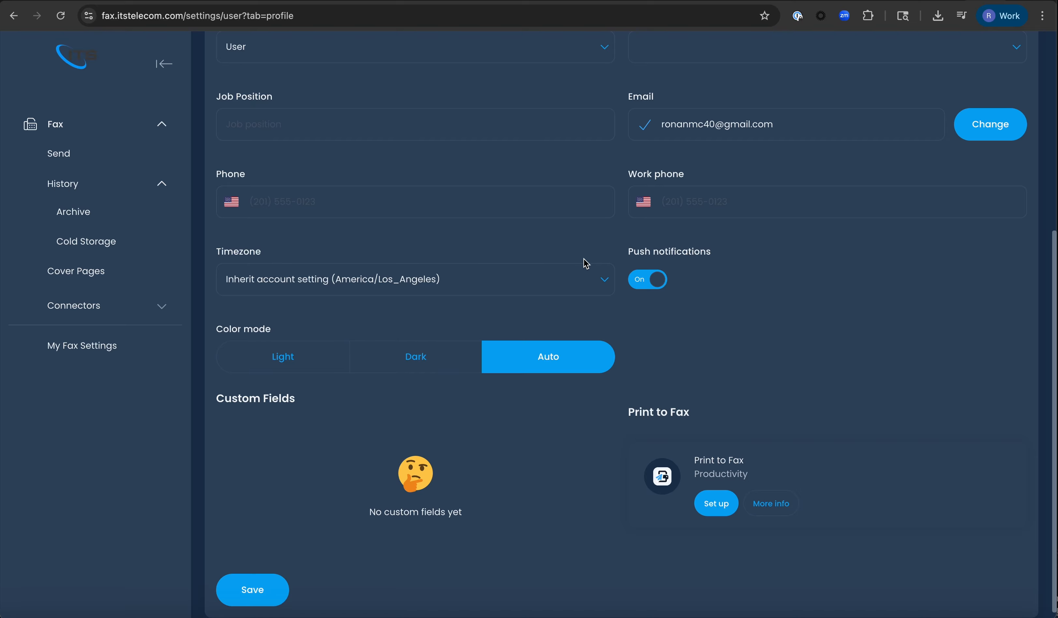
scroll(513, 339, up, 1)
scroll(513, 339, up, 7)
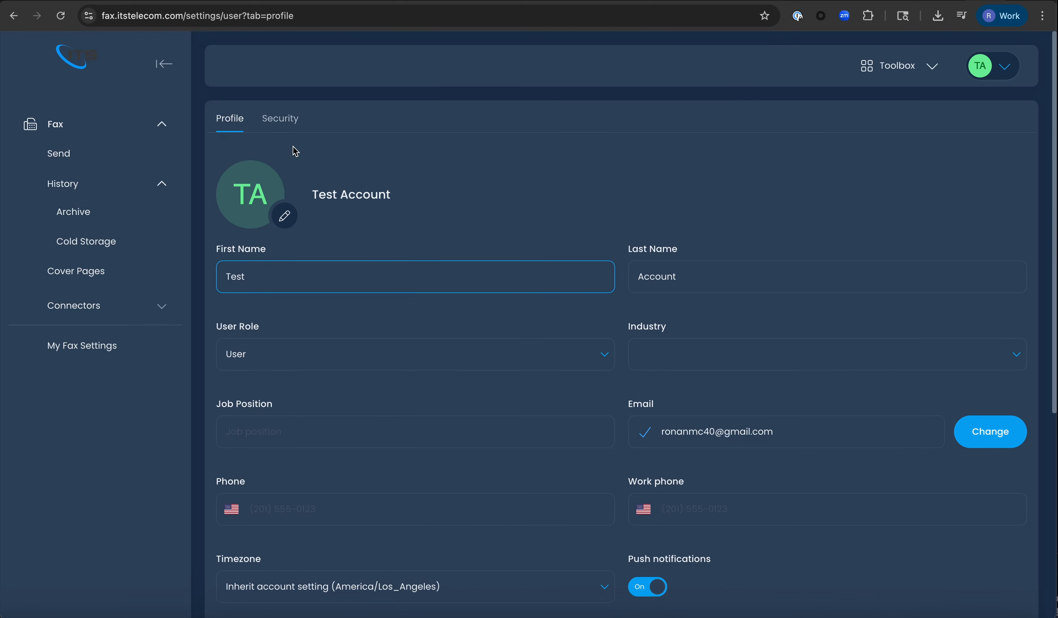
- Switch to the Security tab and review the password, two-factor and Support PIN sections
click(280, 120)
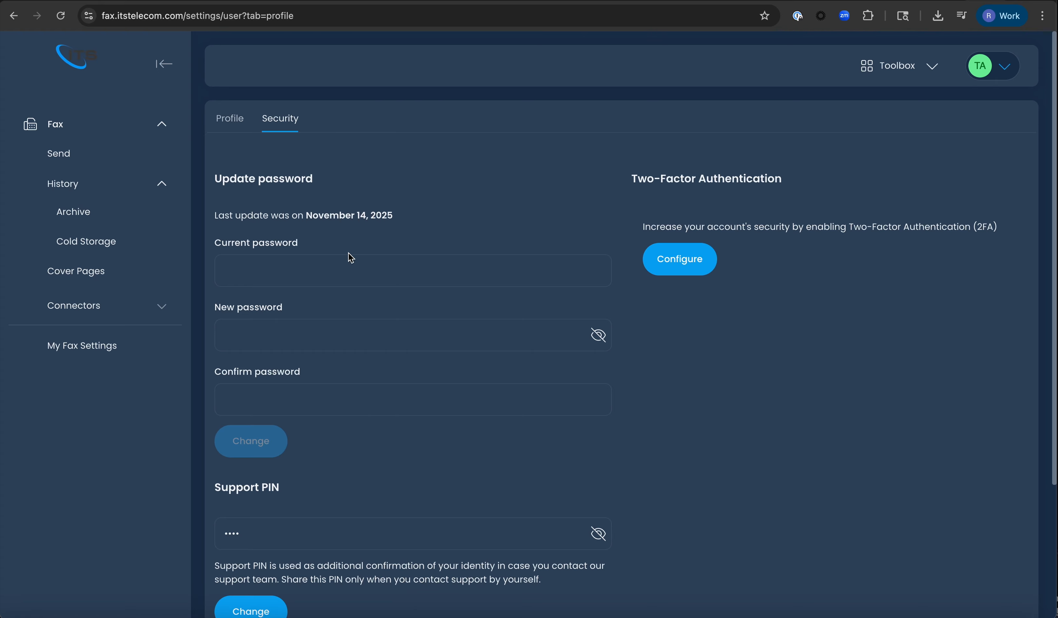
scroll(304, 249, down, 3)
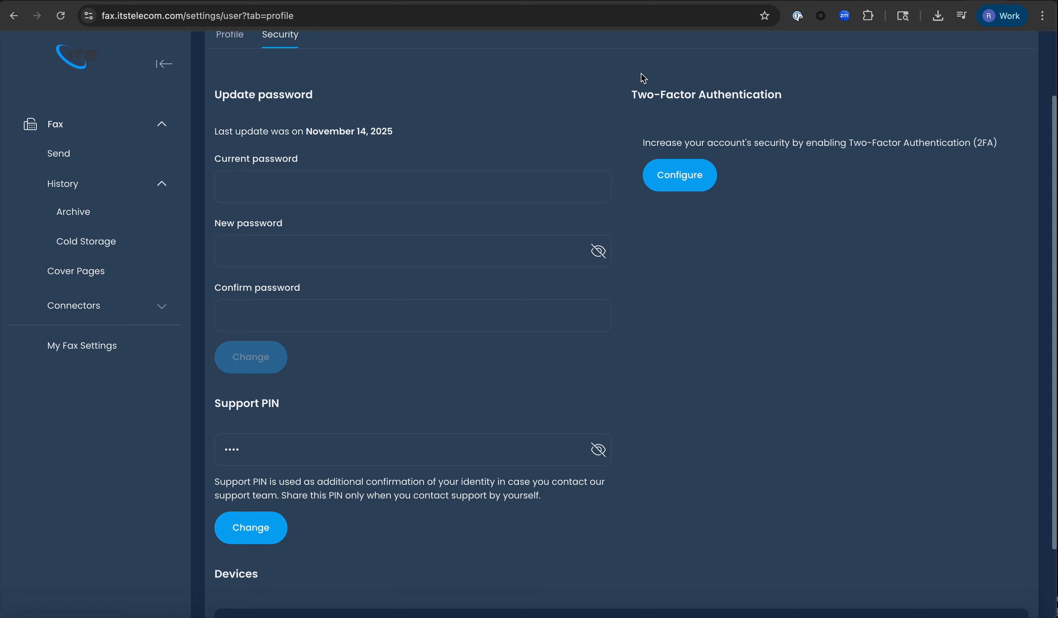
click(271, 189)
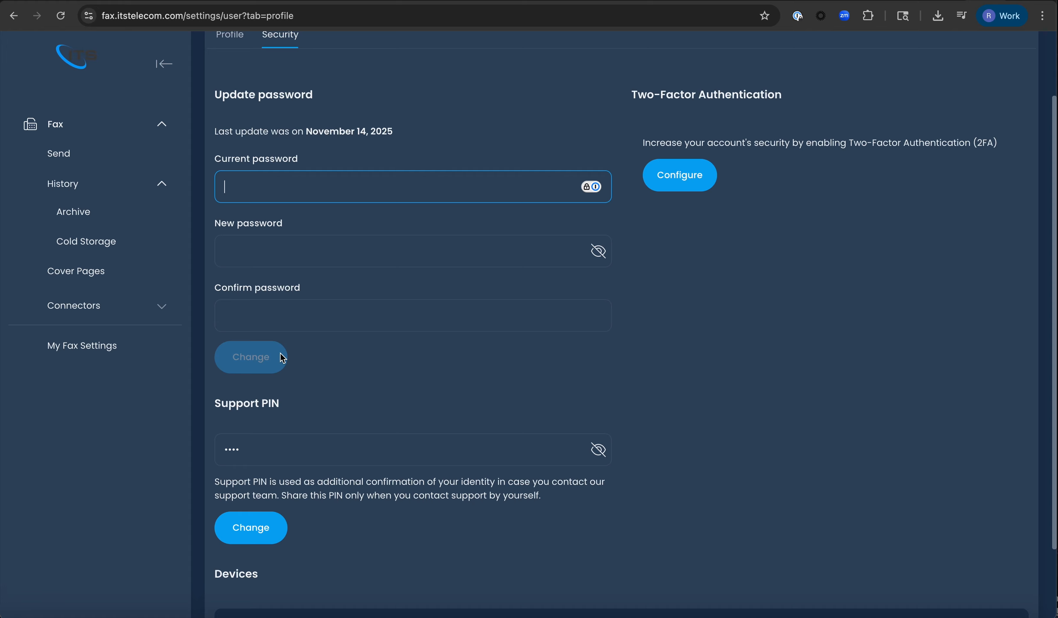
scroll(550, 303, up, 3)
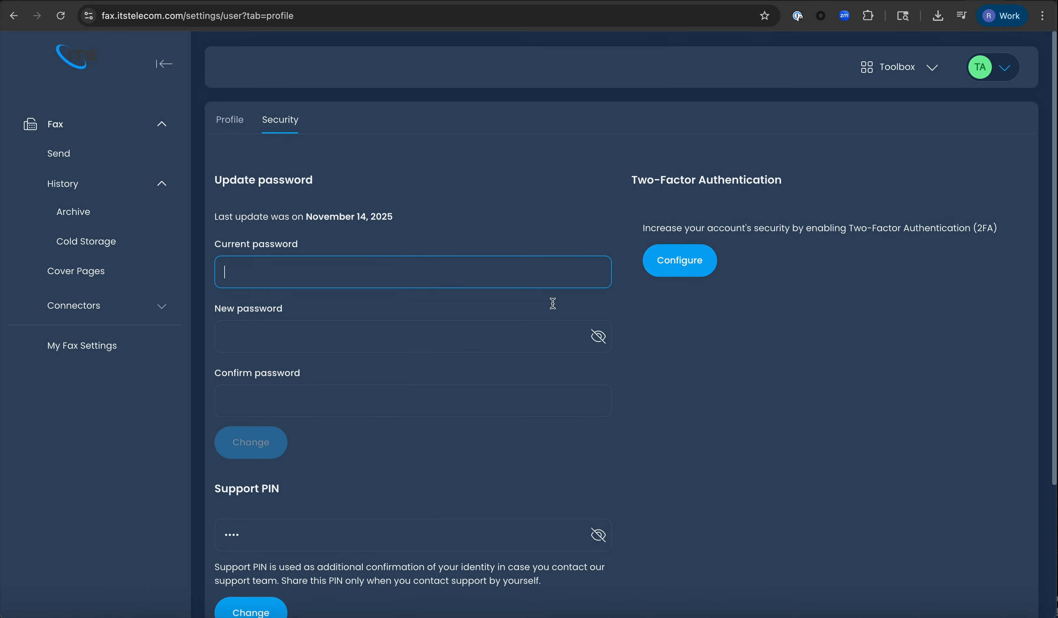
- Open My Fax Settings and check the Fax Caller ID list without changing it
click(147, 347)
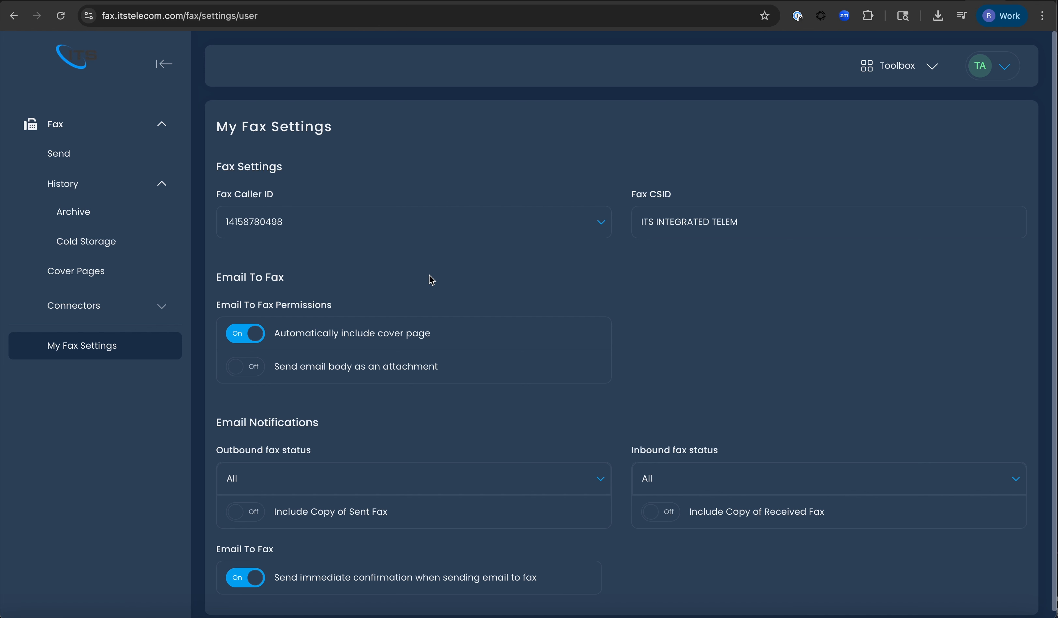
scroll(429, 275, down, 1)
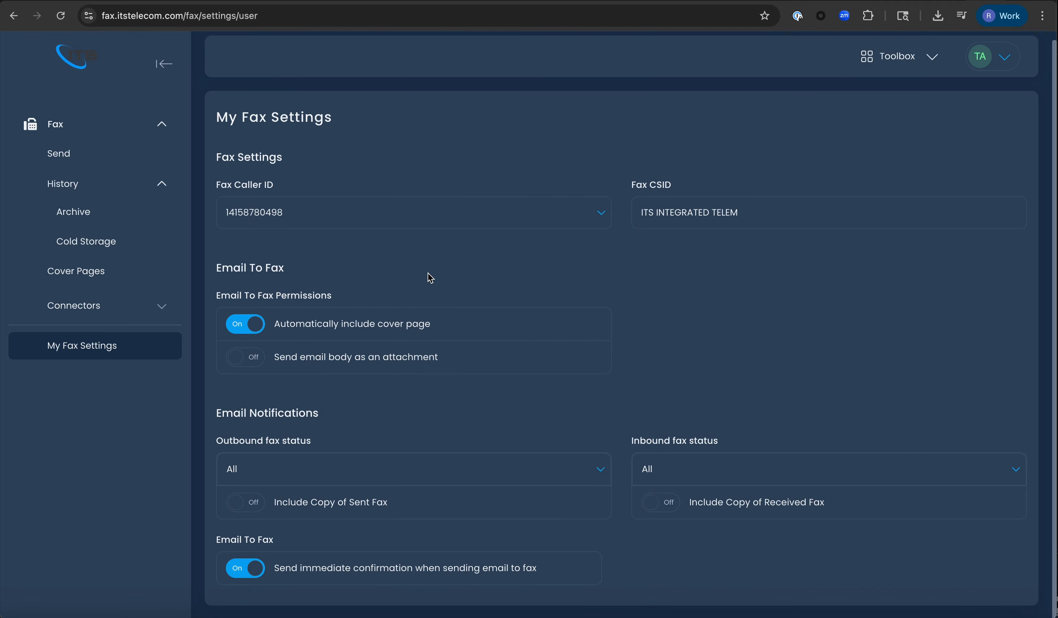
click(374, 214)
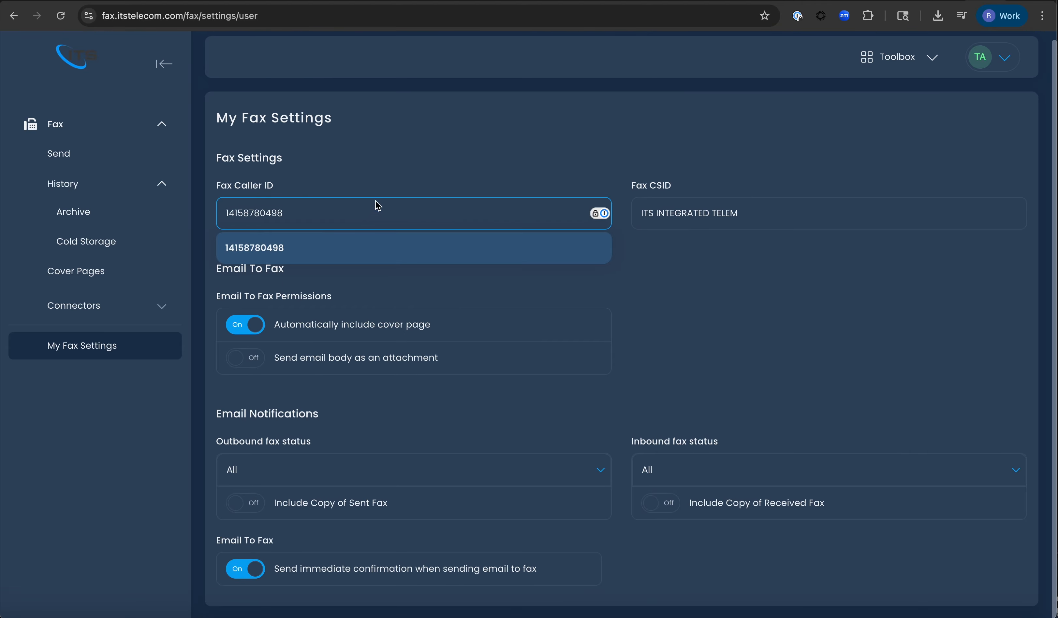
click(474, 95)
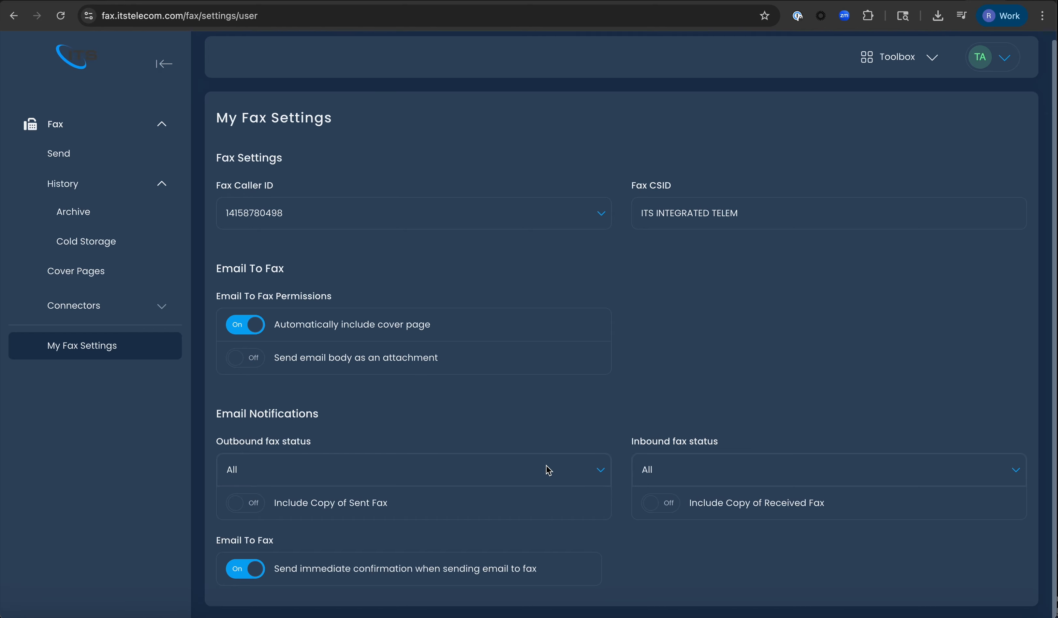
- Try the Outbound and Inbound fax status notification options, leaving both set to All
click(581, 466)
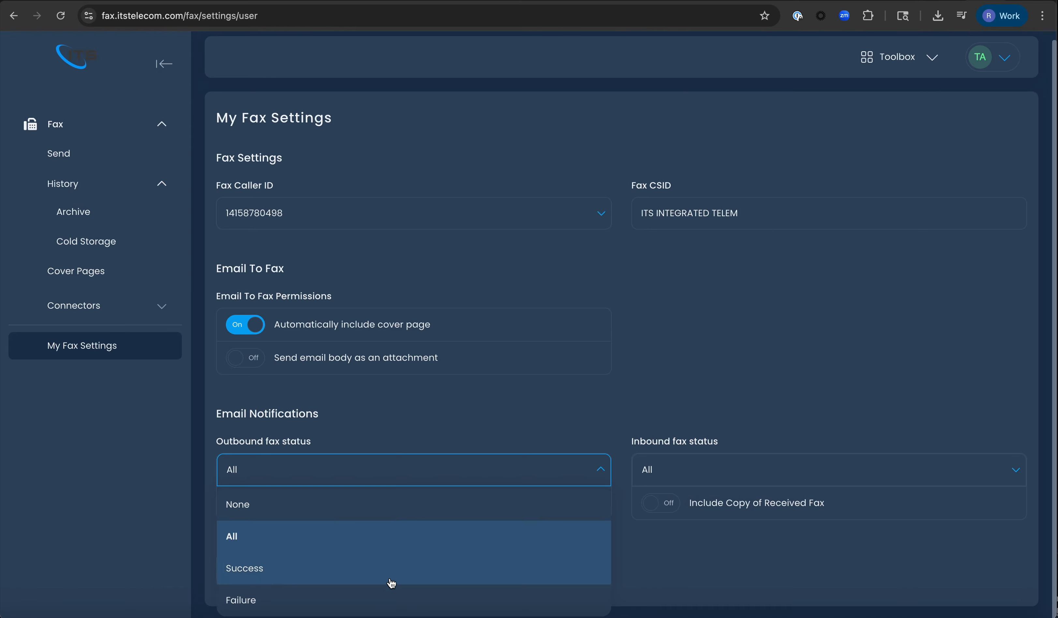
click(400, 520)
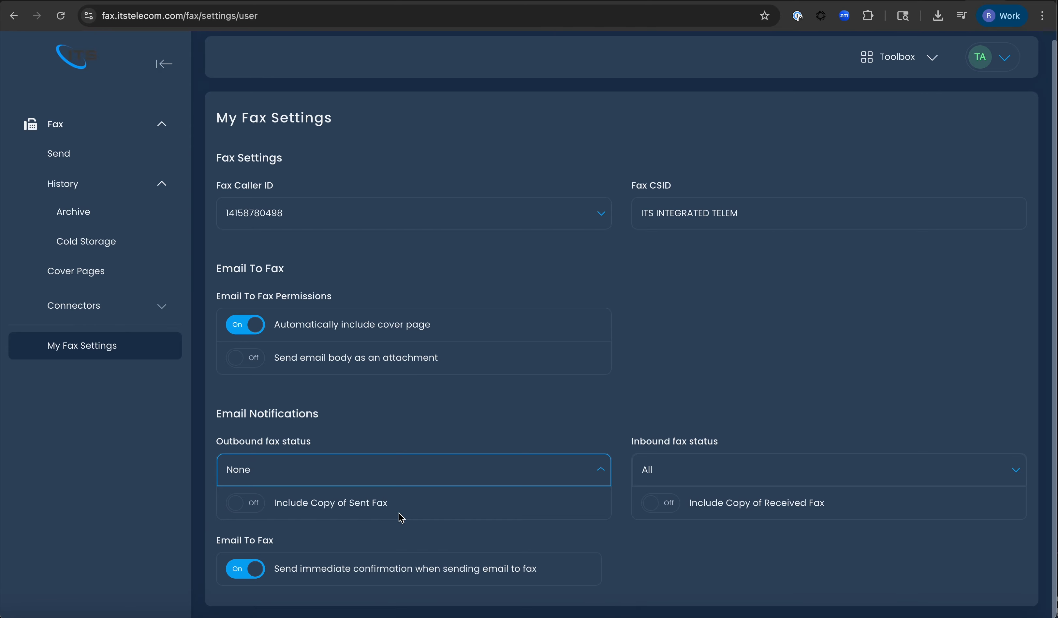
click(666, 465)
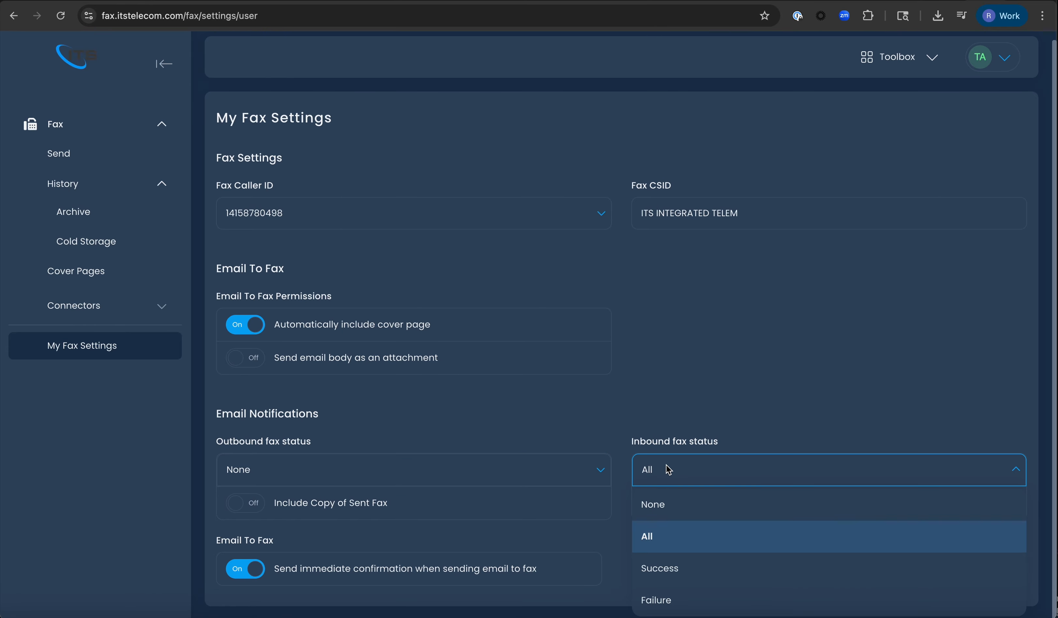
click(654, 504)
click(661, 478)
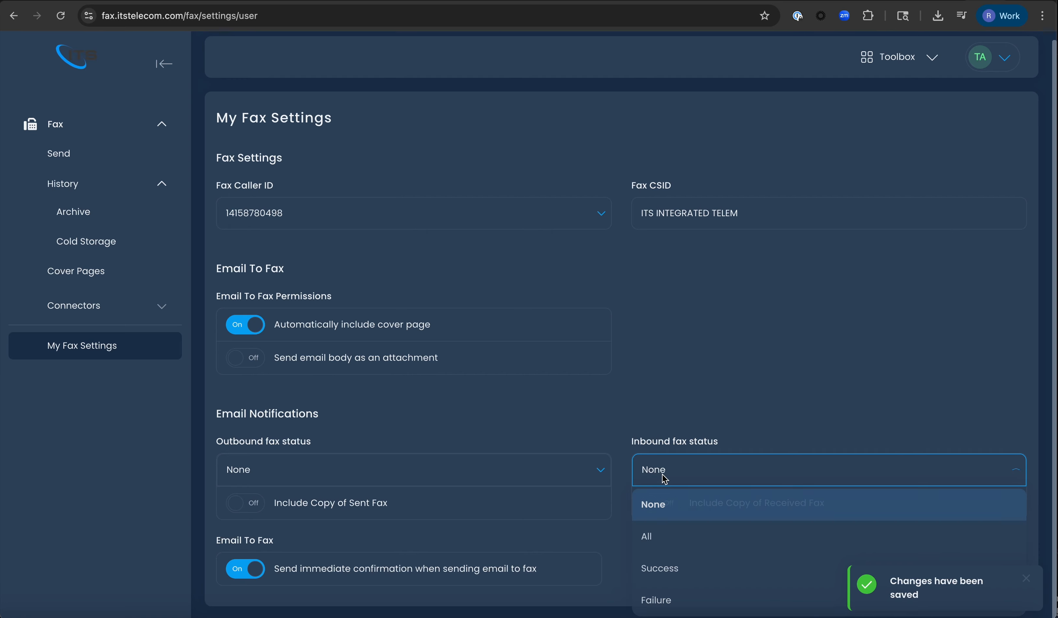
click(651, 539)
click(578, 479)
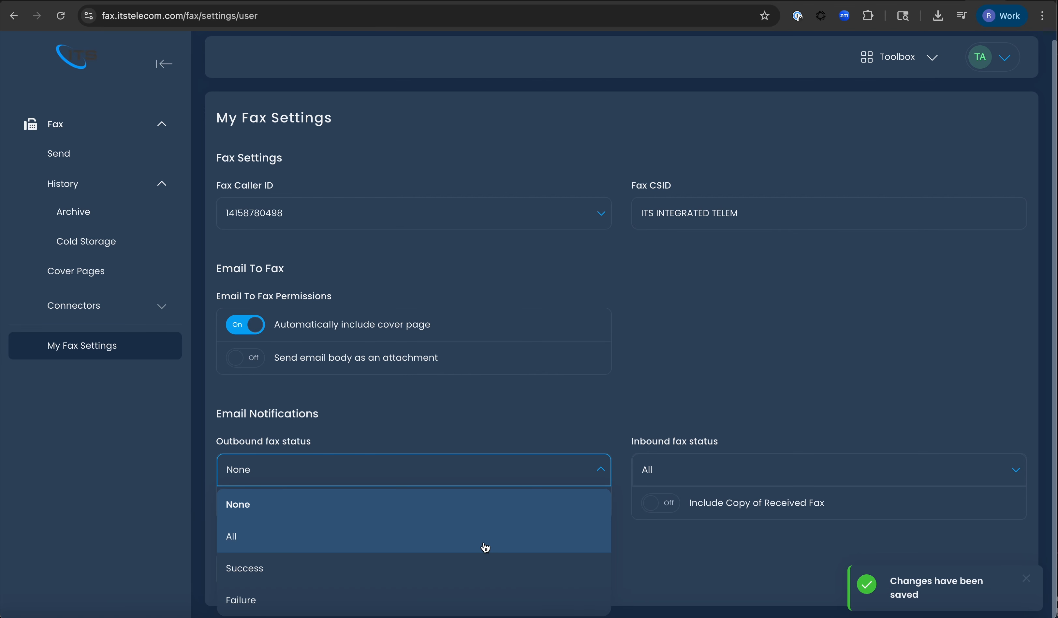
click(485, 544)
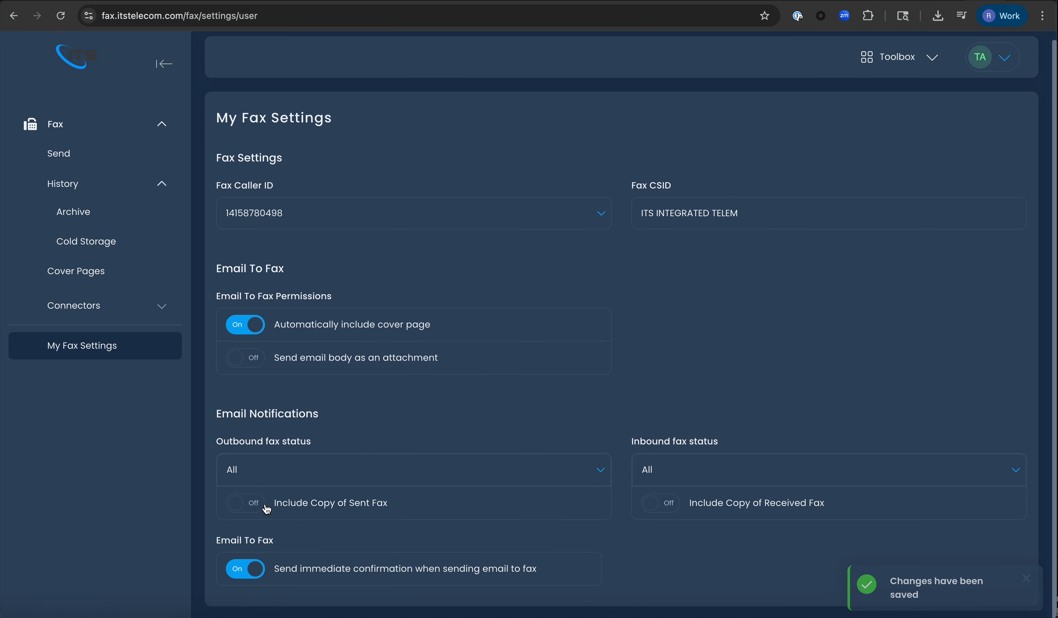
- Turn on Include Copy of Sent Fax and Include Copy of Received Fax
click(247, 509)
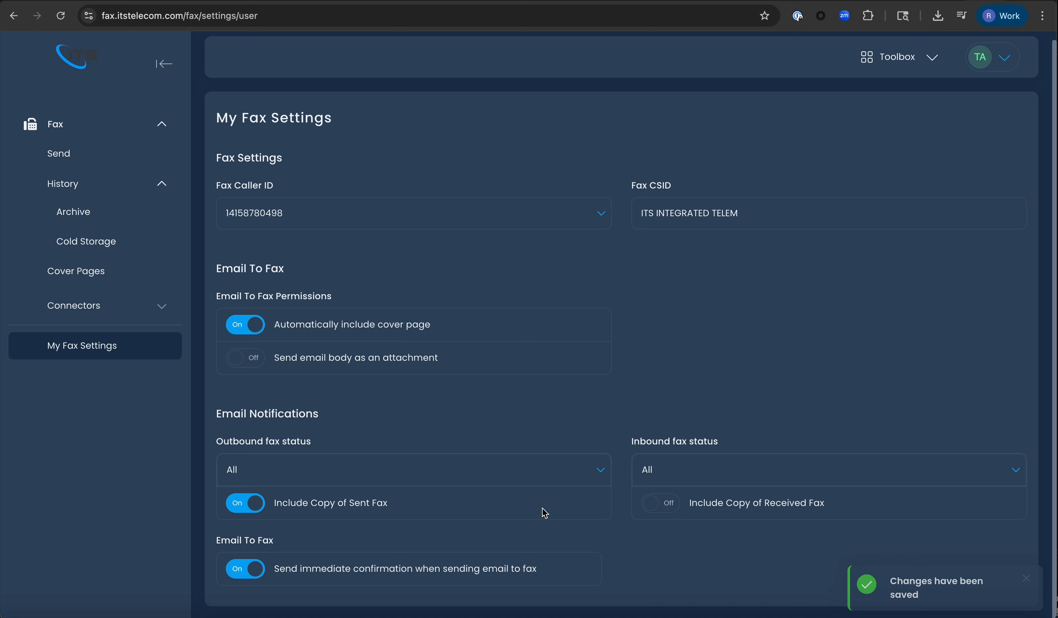
click(664, 508)
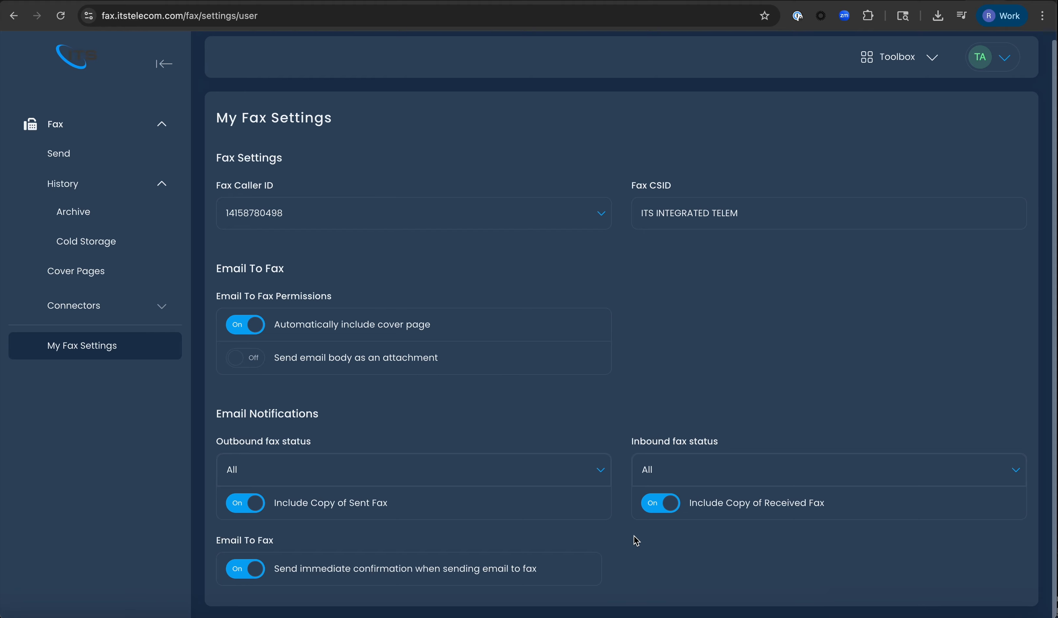
scroll(606, 386, up, 1)
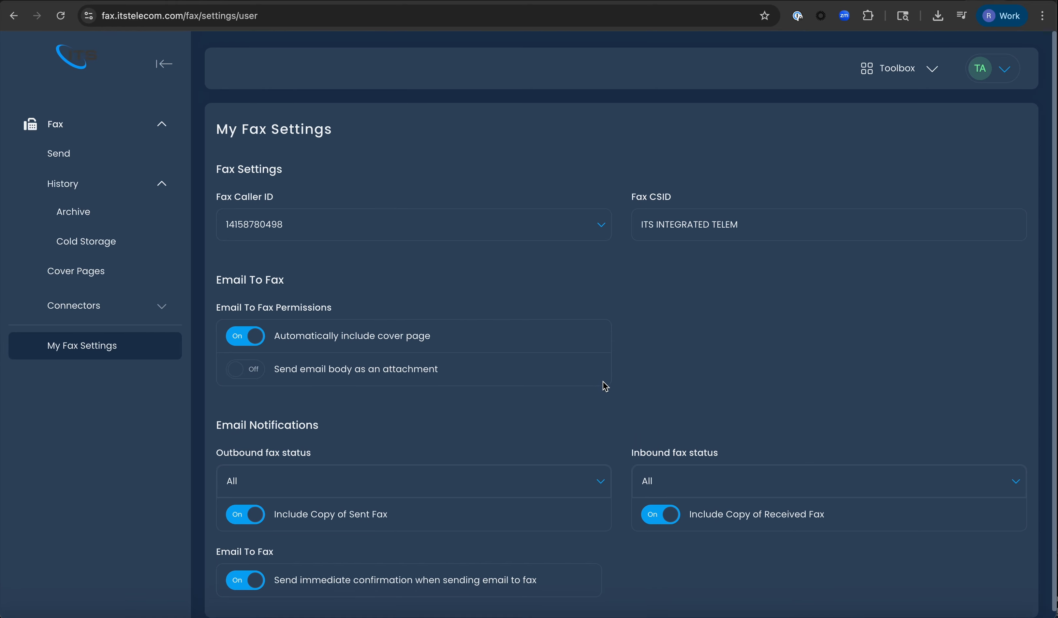